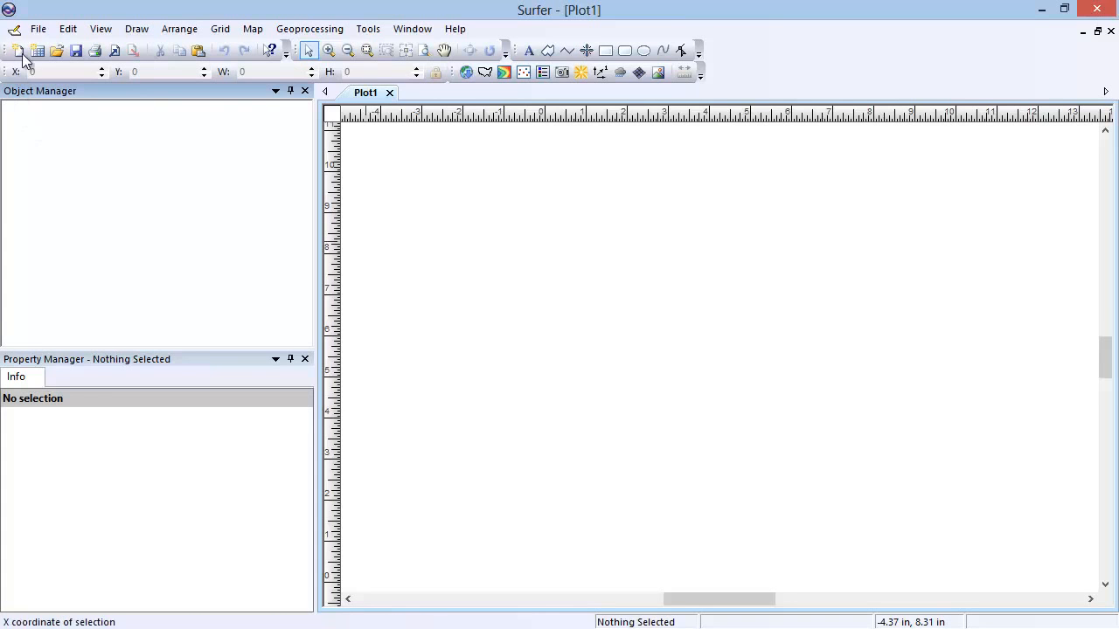
Step: Open the sample file Post.srf from the Samples folder
click(38, 29)
click(135, 71)
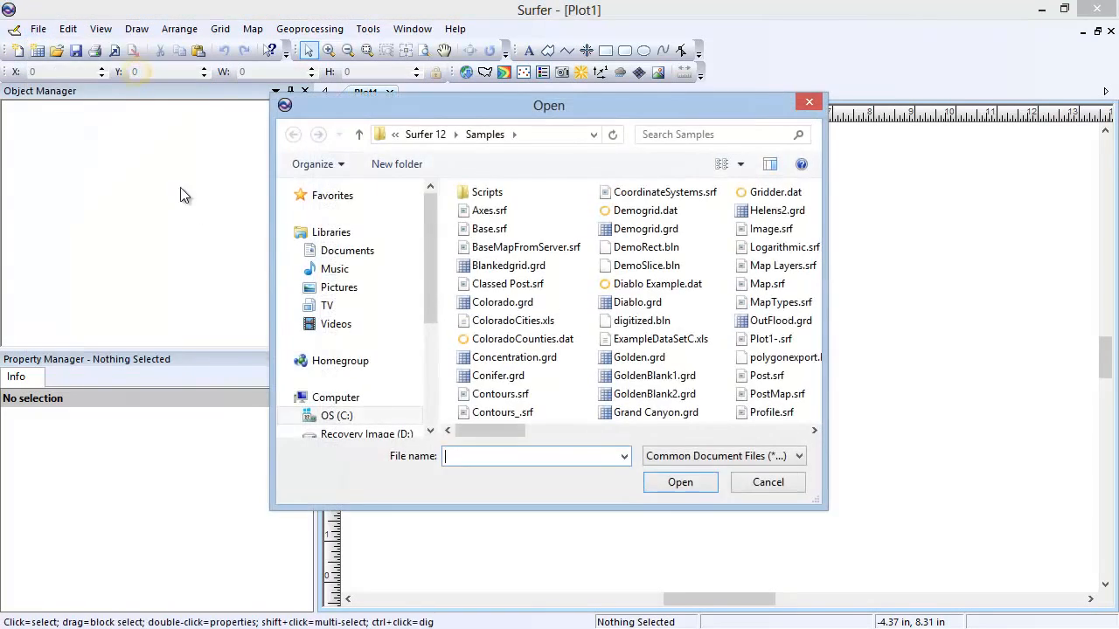
drag(480, 431, 549, 433)
click(613, 376)
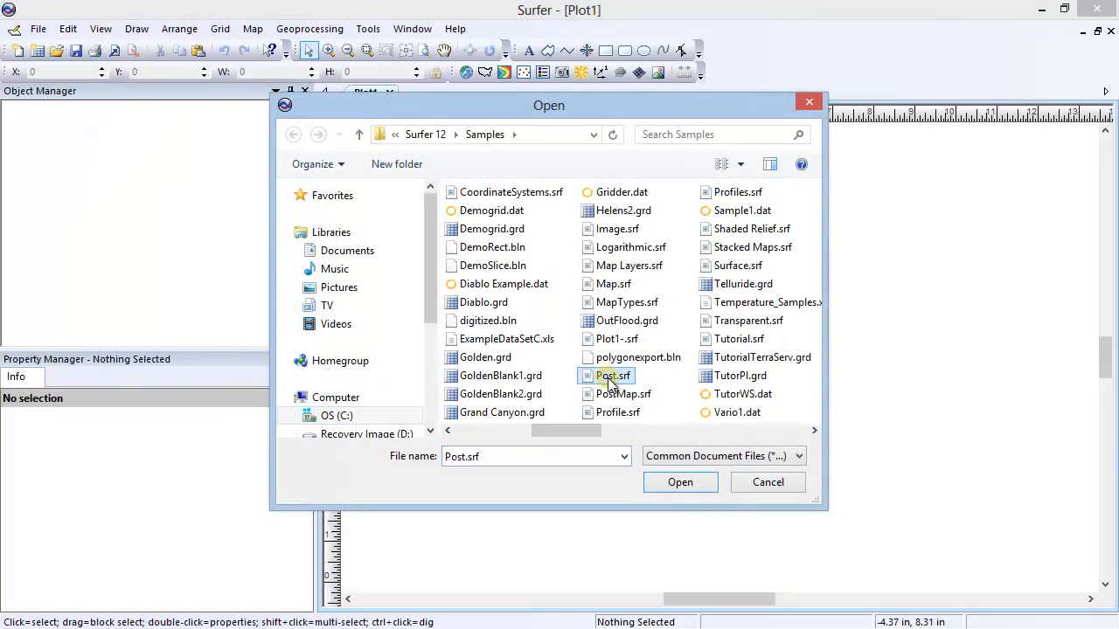
click(669, 484)
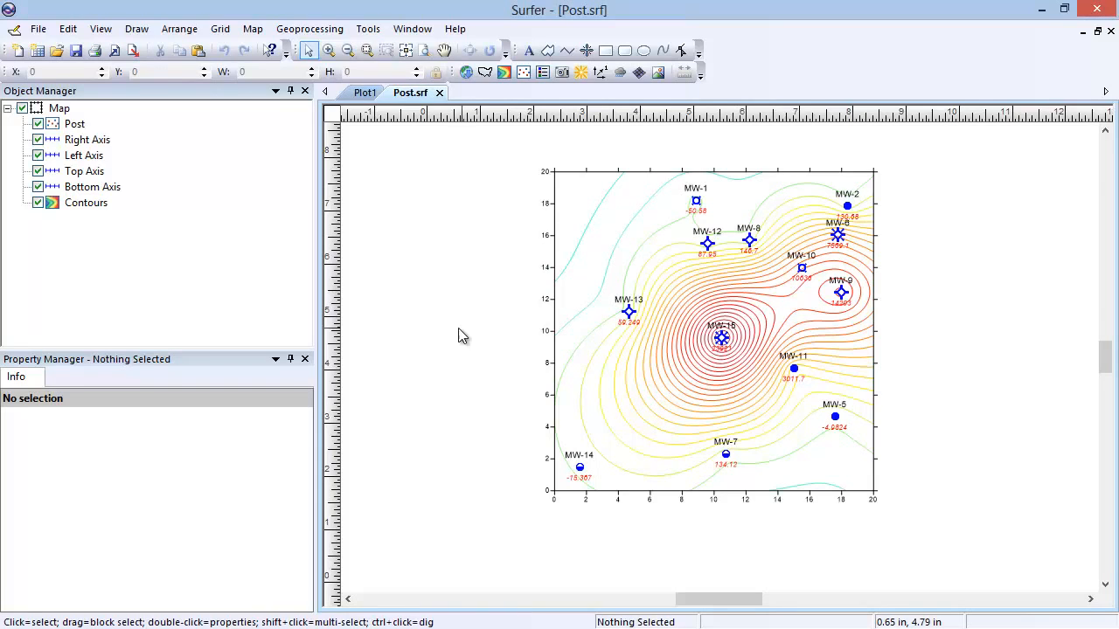
Step: Add an empty base layer to the existing map
click(60, 109)
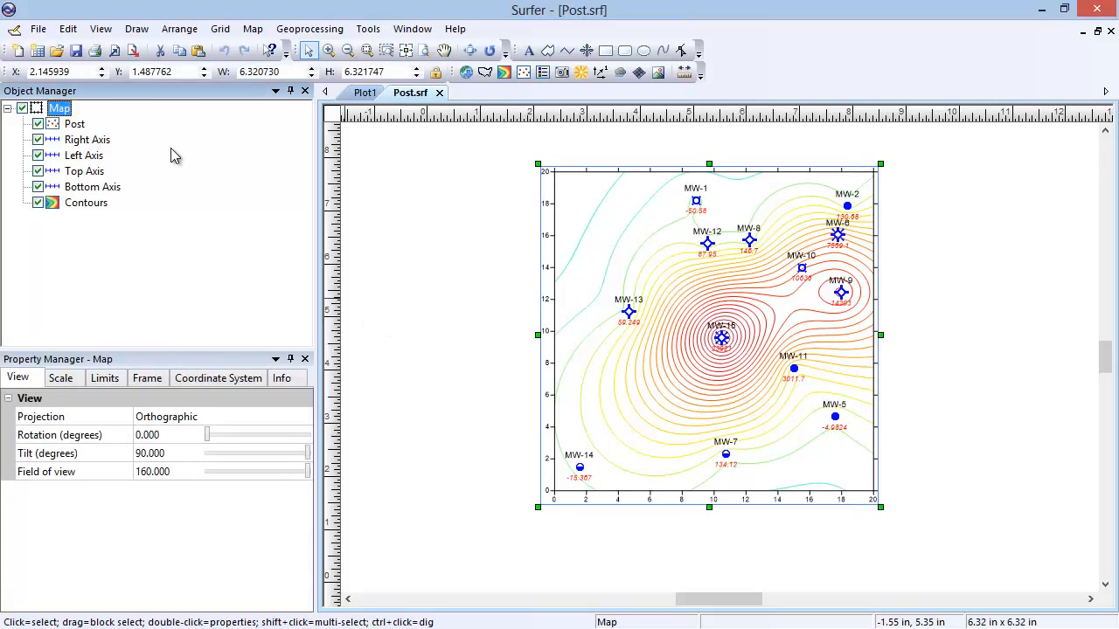
click(252, 29)
mouse_move(322, 73)
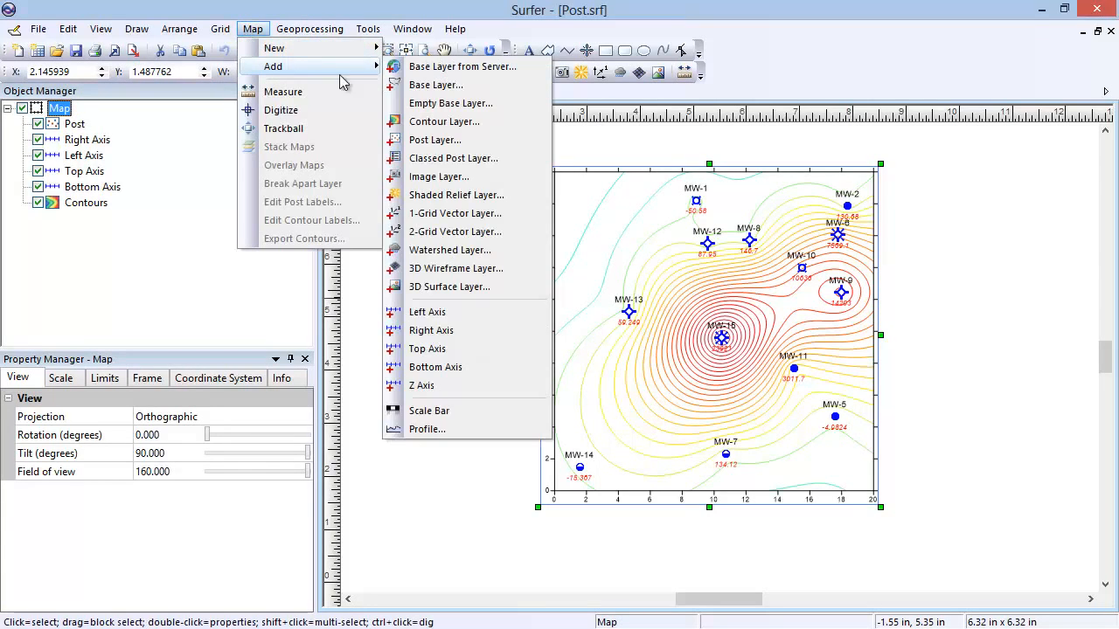
click(486, 105)
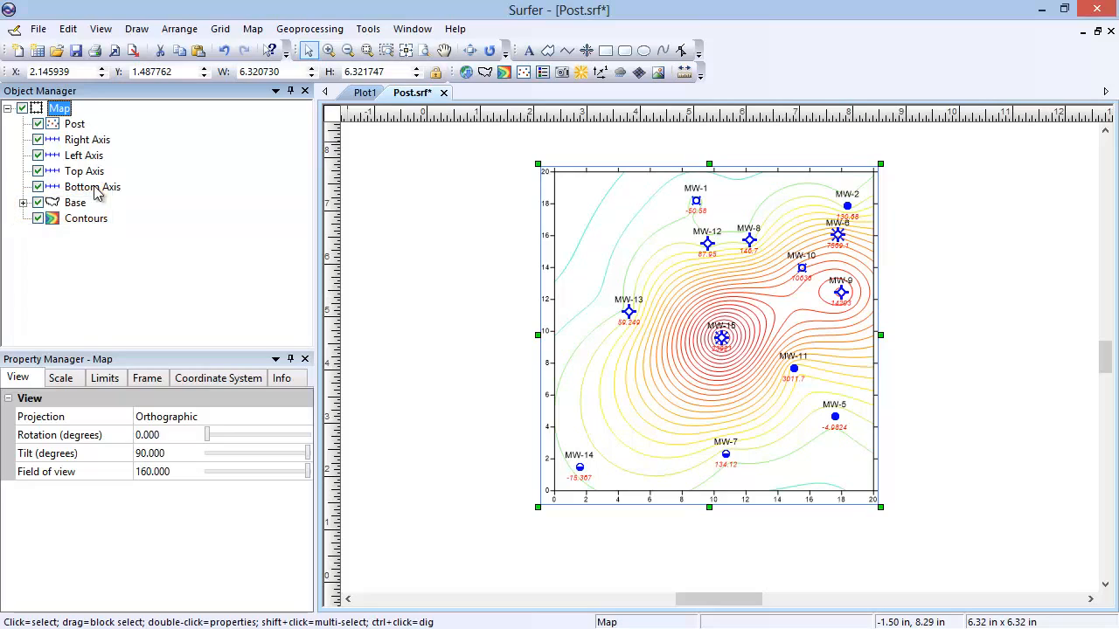
Step: Enter the group of the Base layer so that objects can be drawn inside it
click(23, 203)
click(57, 203)
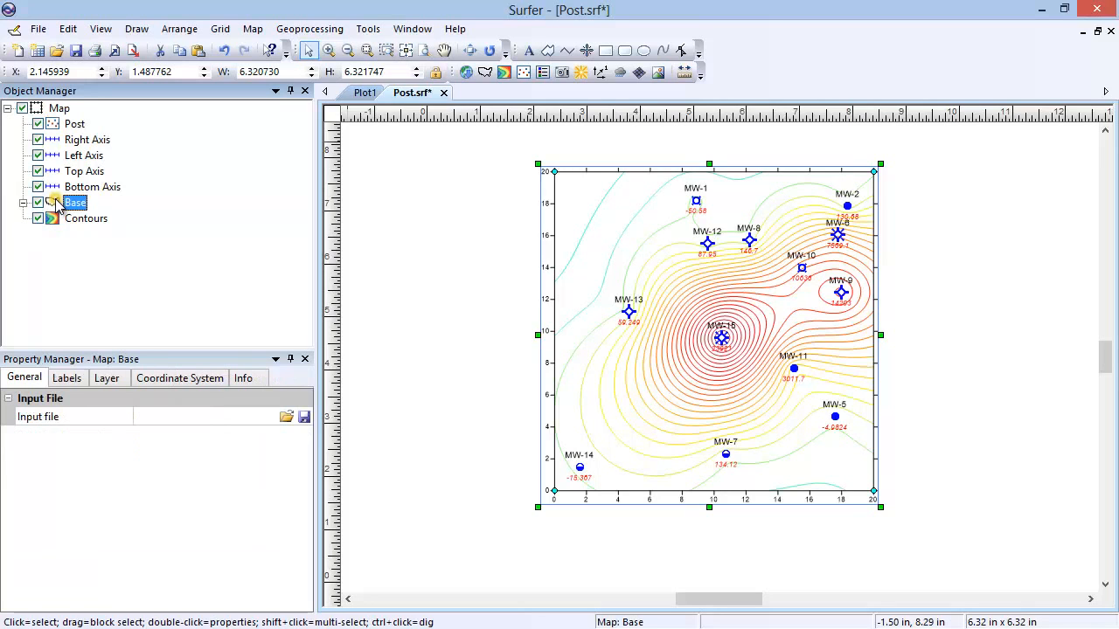
right_click(56, 201)
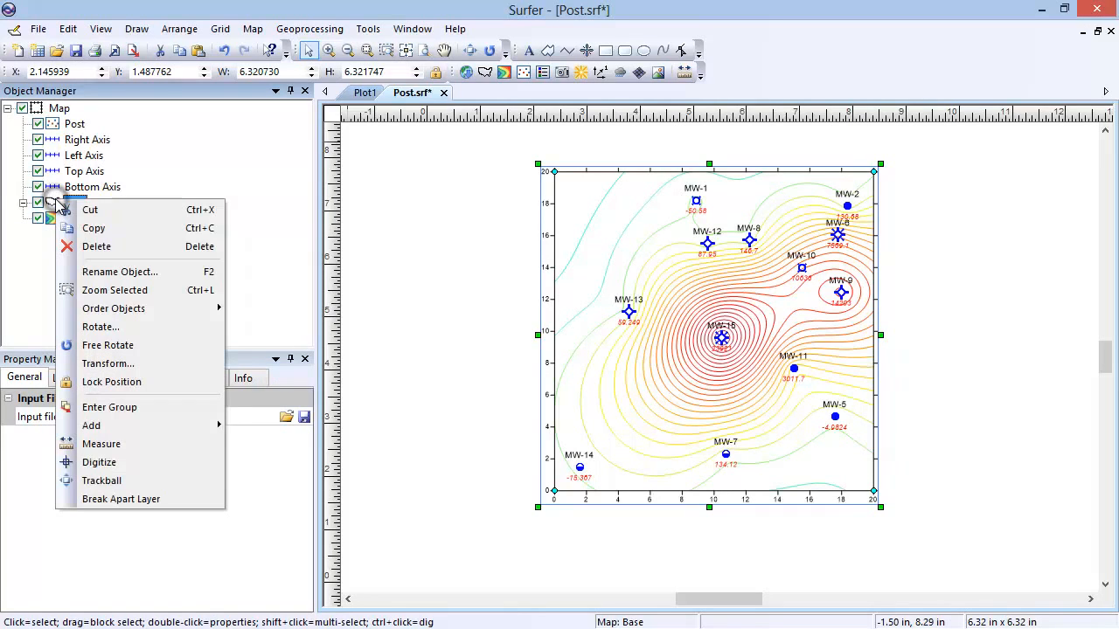
click(158, 408)
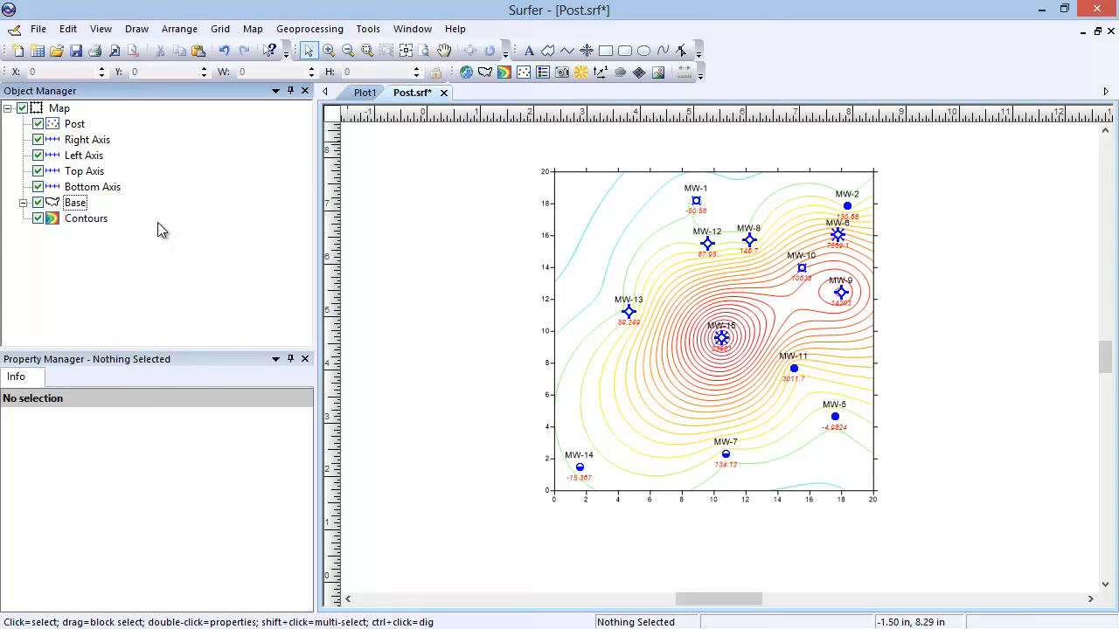
Step: Draw a six-sided polygon on the Base layer enclosing wells MW-13 and MW-15
click(136, 29)
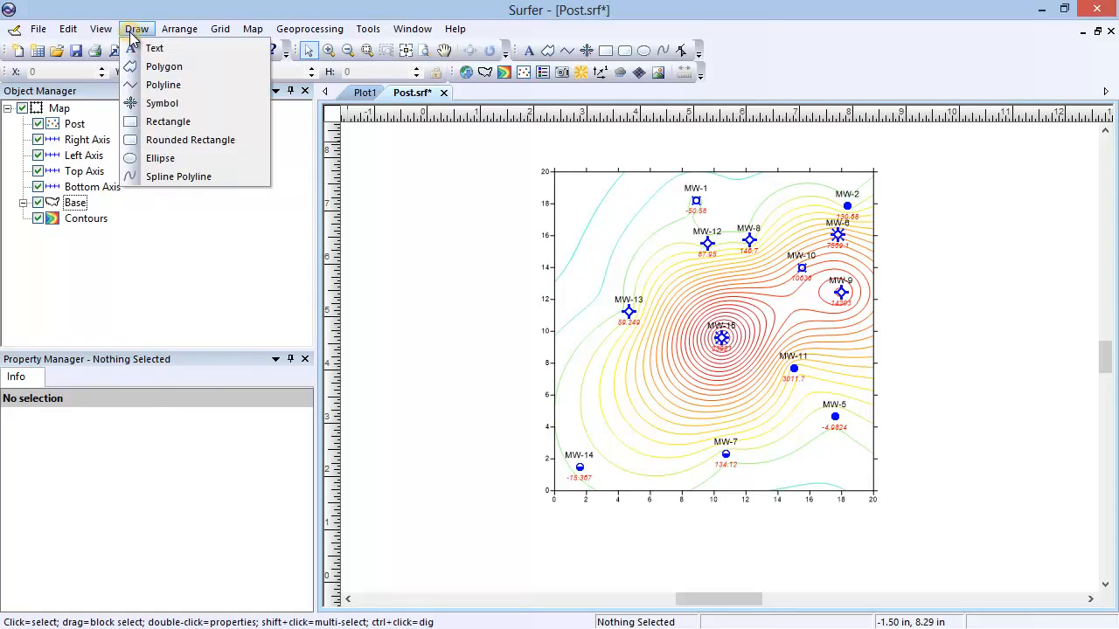
click(184, 67)
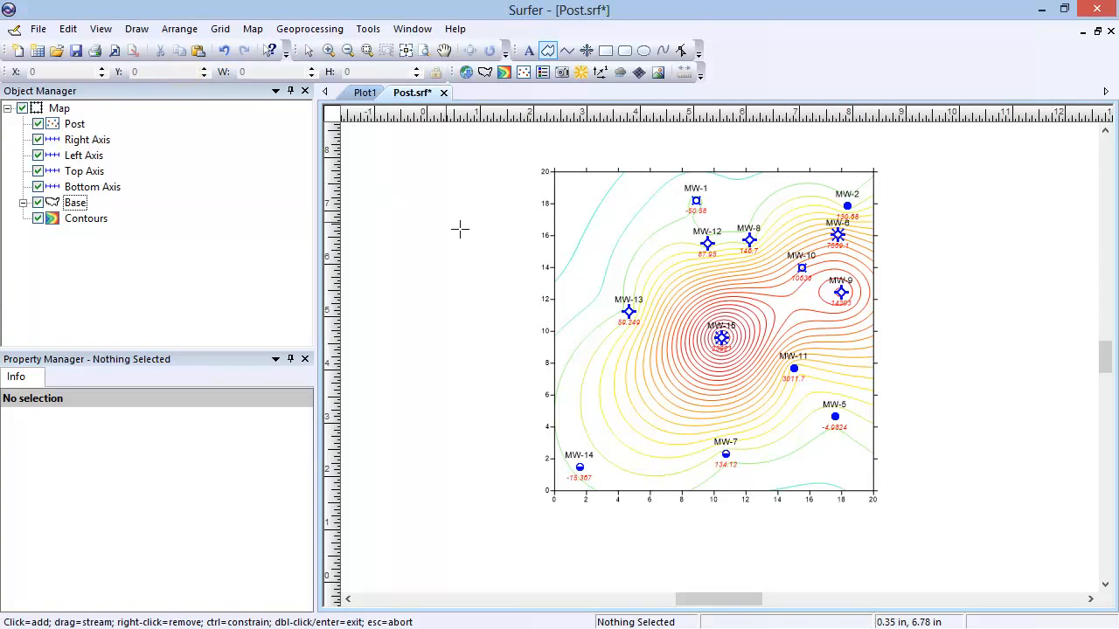
click(579, 286)
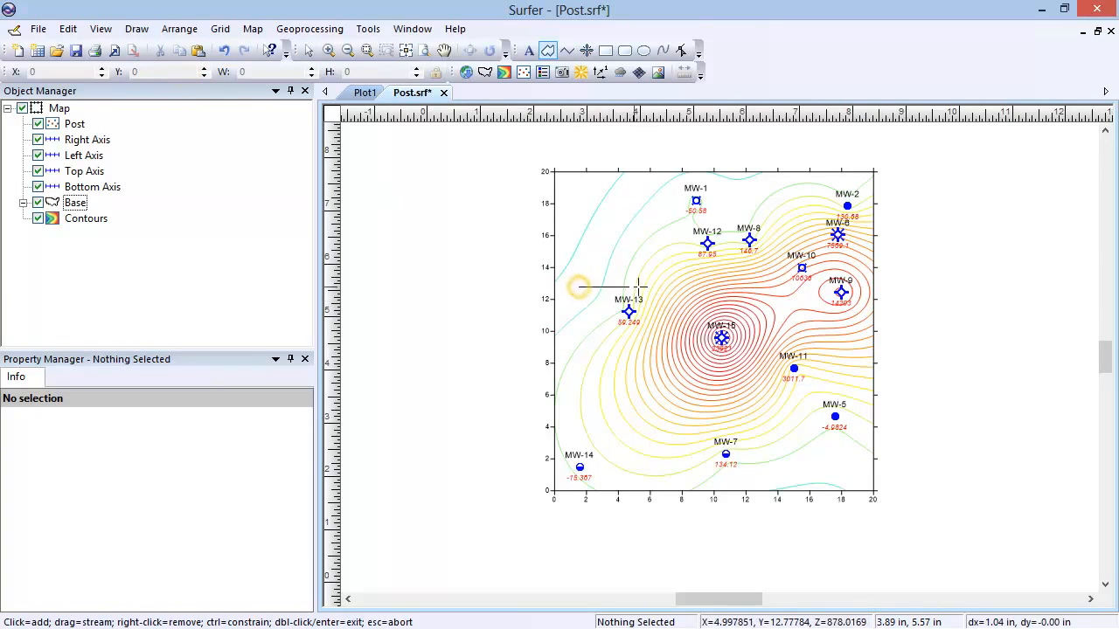
click(686, 286)
click(754, 334)
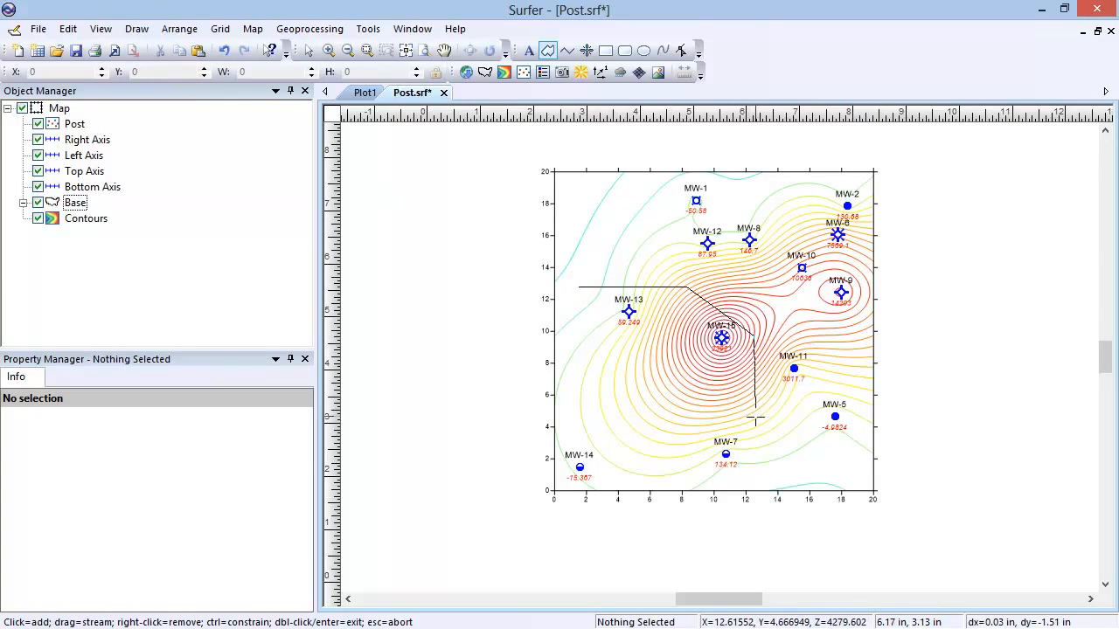
click(753, 416)
click(645, 455)
double_click(586, 414)
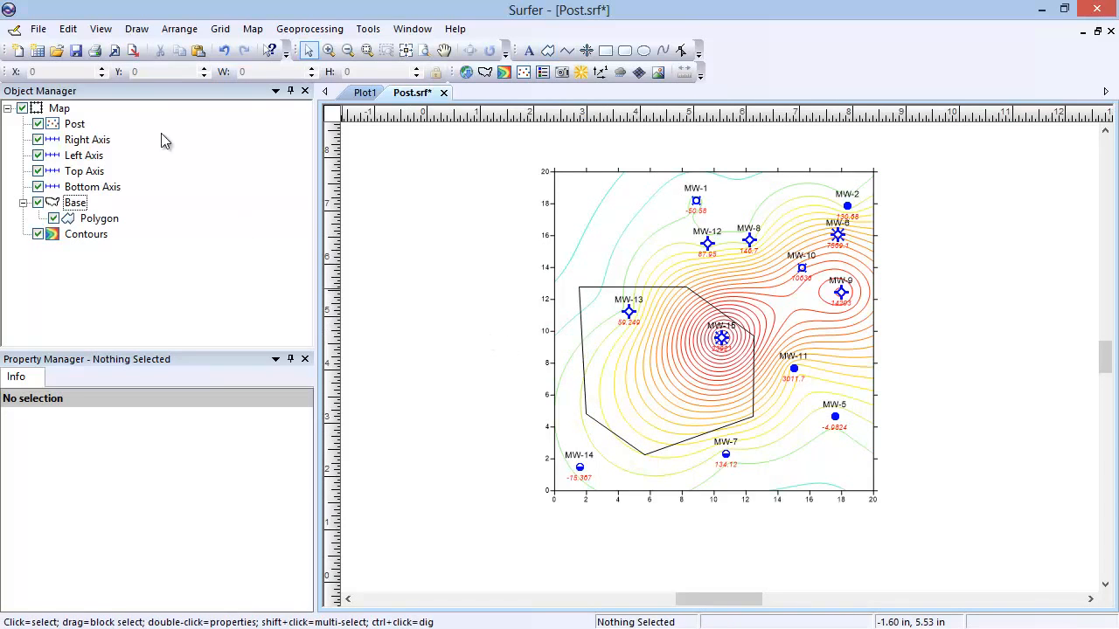
Step: Draw a four-sided polygon on the Base layer enclosing wells MW-1, MW-12 and MW-8
click(136, 29)
click(162, 67)
click(683, 262)
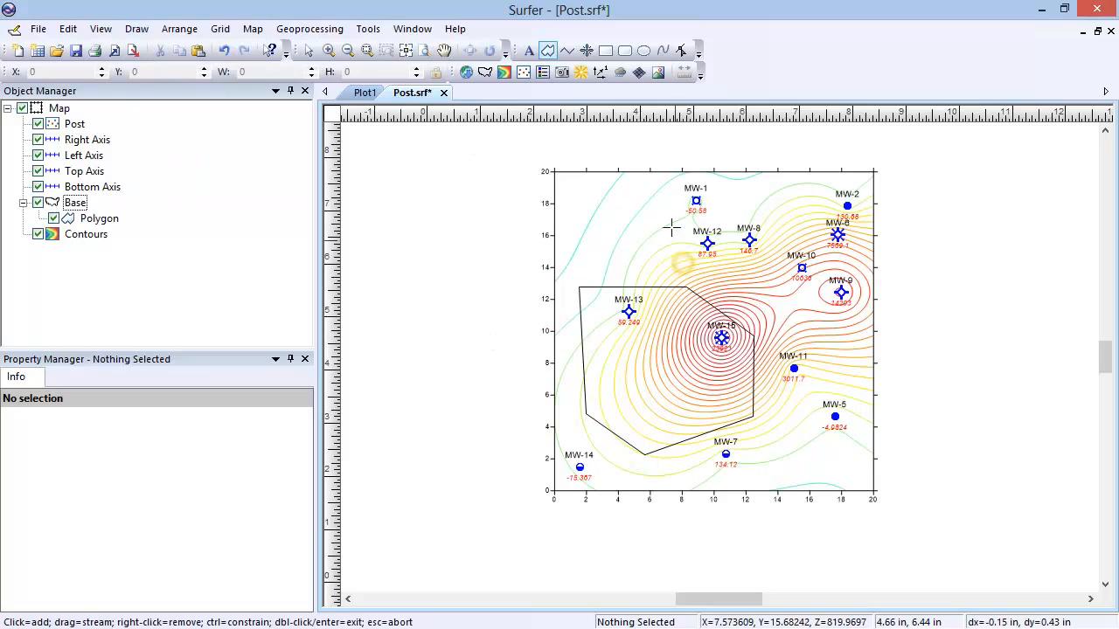
click(659, 173)
click(800, 204)
double_click(763, 278)
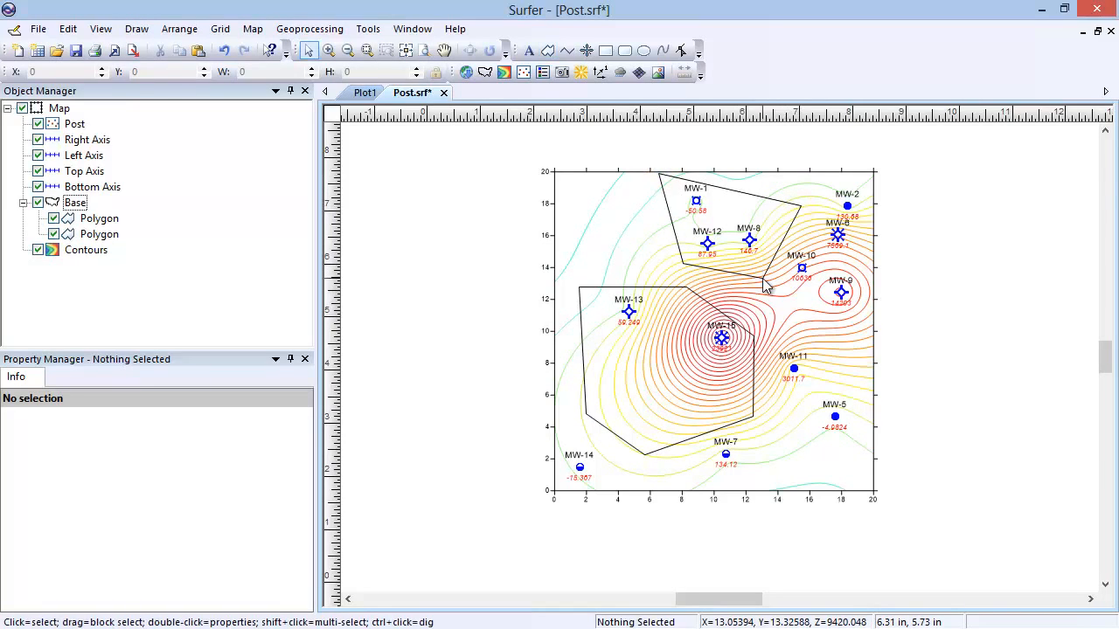
Step: Draw a four-sided polygon enclosing wells MW-11 and MW-5, and exit the Base layer's group
click(137, 29)
click(162, 66)
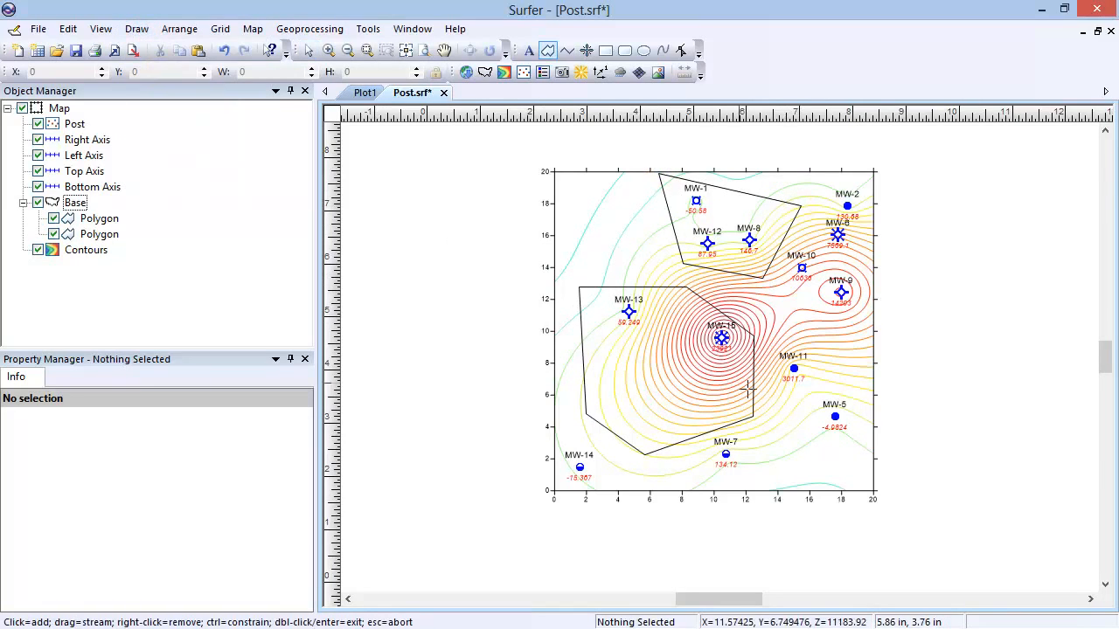
click(858, 489)
click(856, 348)
click(766, 324)
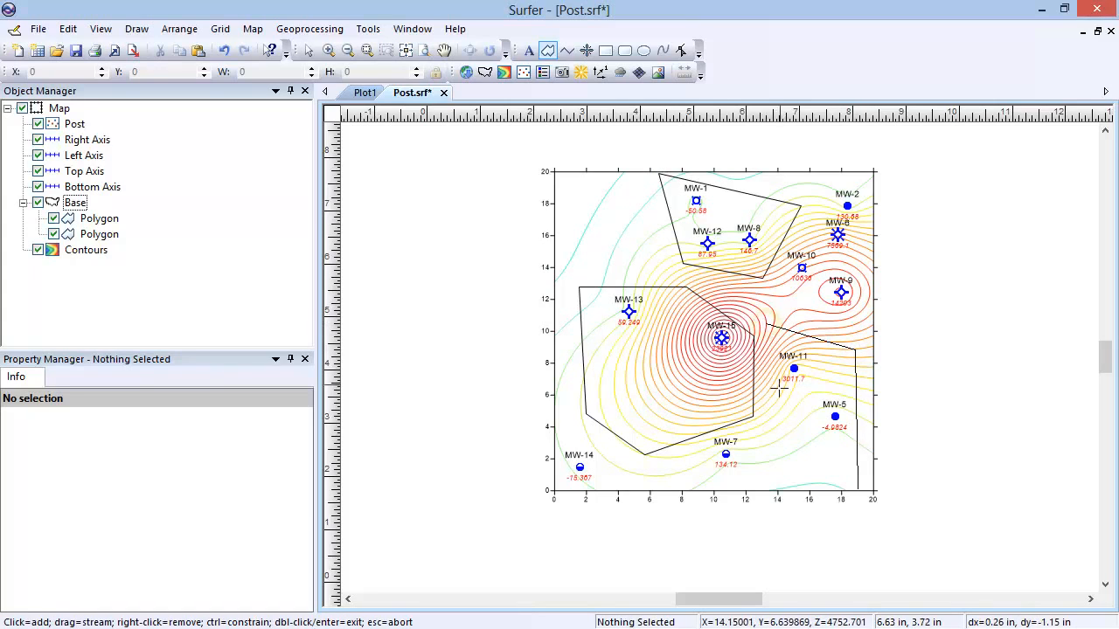
double_click(775, 424)
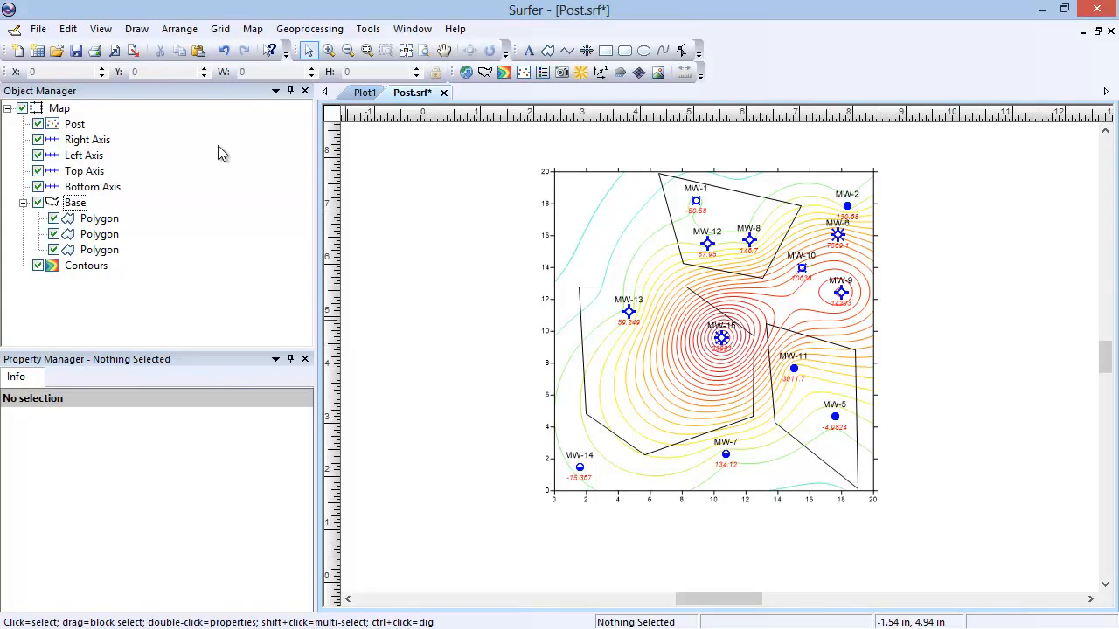
click(180, 30)
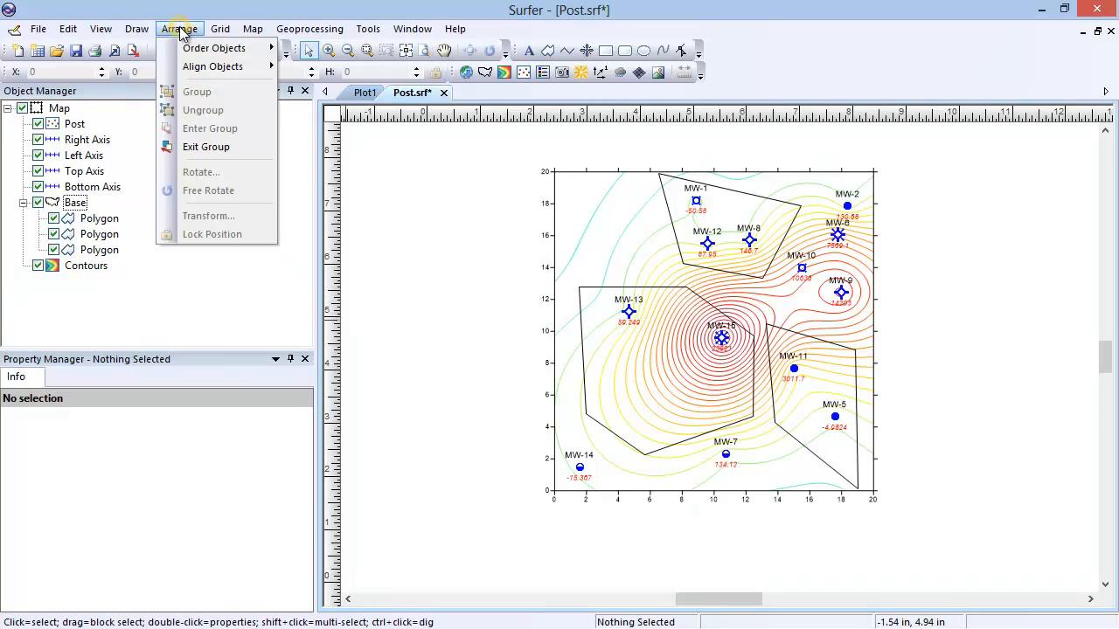
click(232, 148)
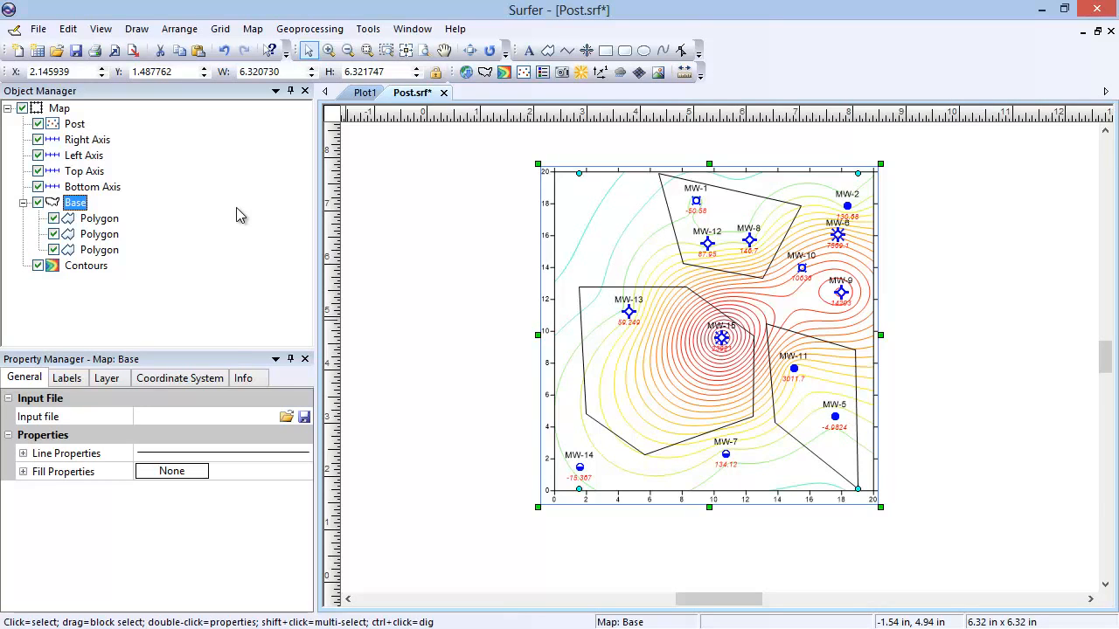
Step: Set the map's X scale length to 4 in with proportional XY scaling
click(67, 111)
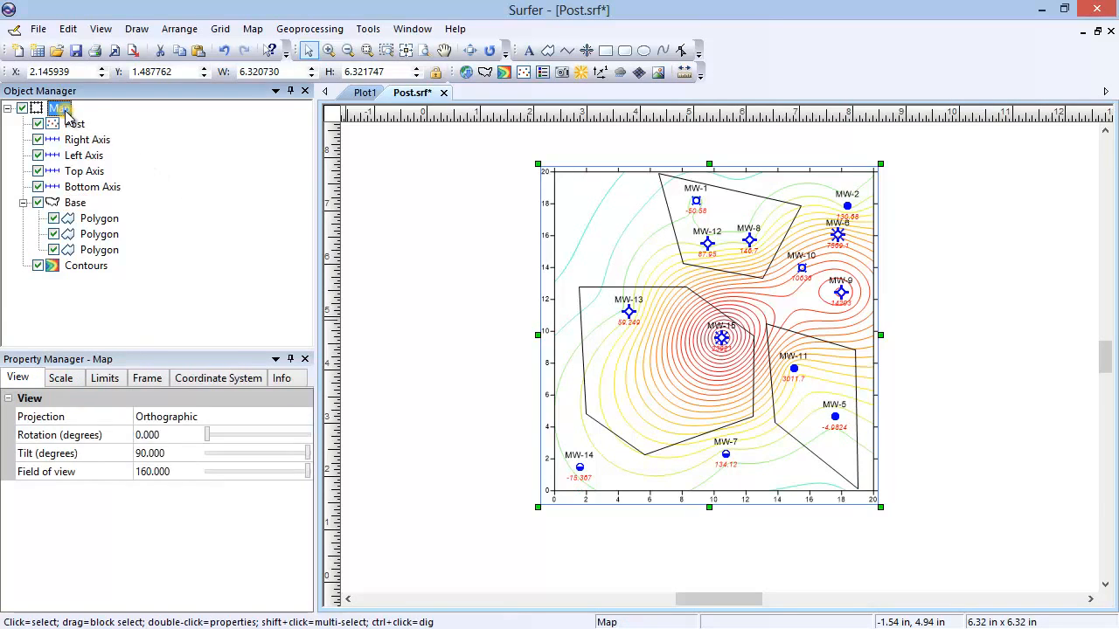
click(79, 386)
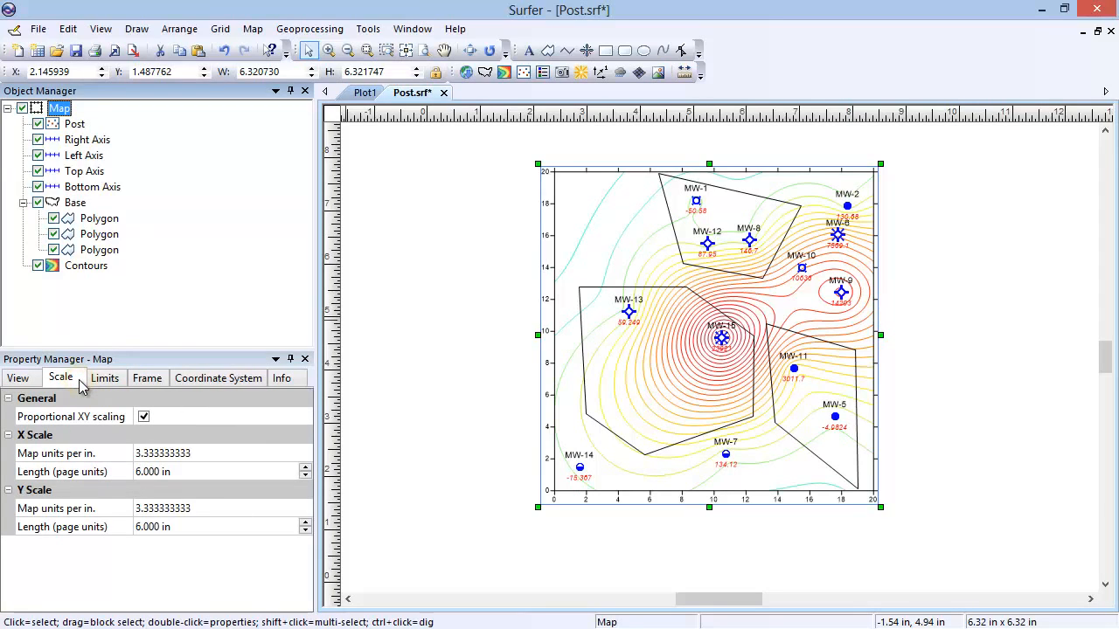
click(141, 472)
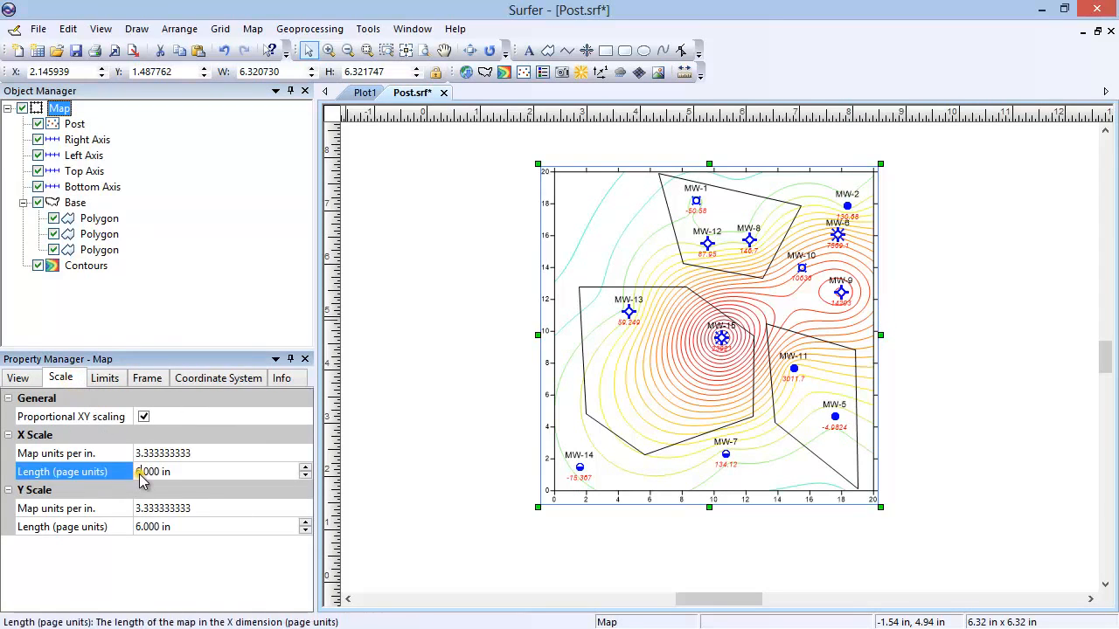
key(BackSpace)
text(4)
key(Return)
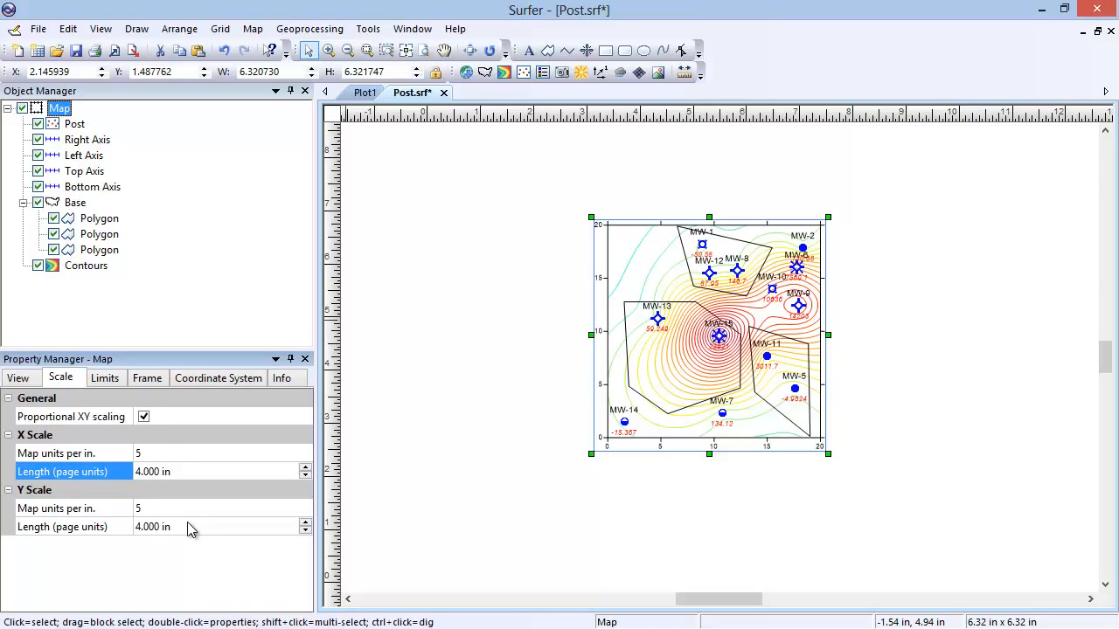
Step: Set the map's X scale length back to 6 in
click(141, 472)
key(BackSpace)
text(6)
key(Return)
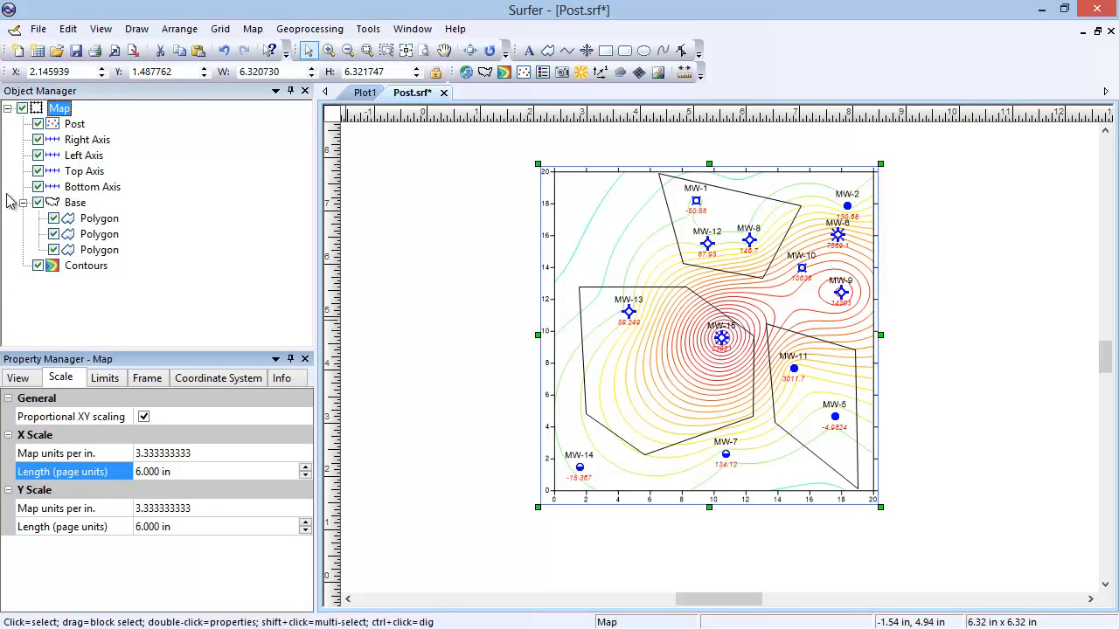
Step: Hide the Post layer, all four axes and the Contours layer so only the Base layer's polygons are shown
click(37, 124)
click(37, 140)
click(38, 156)
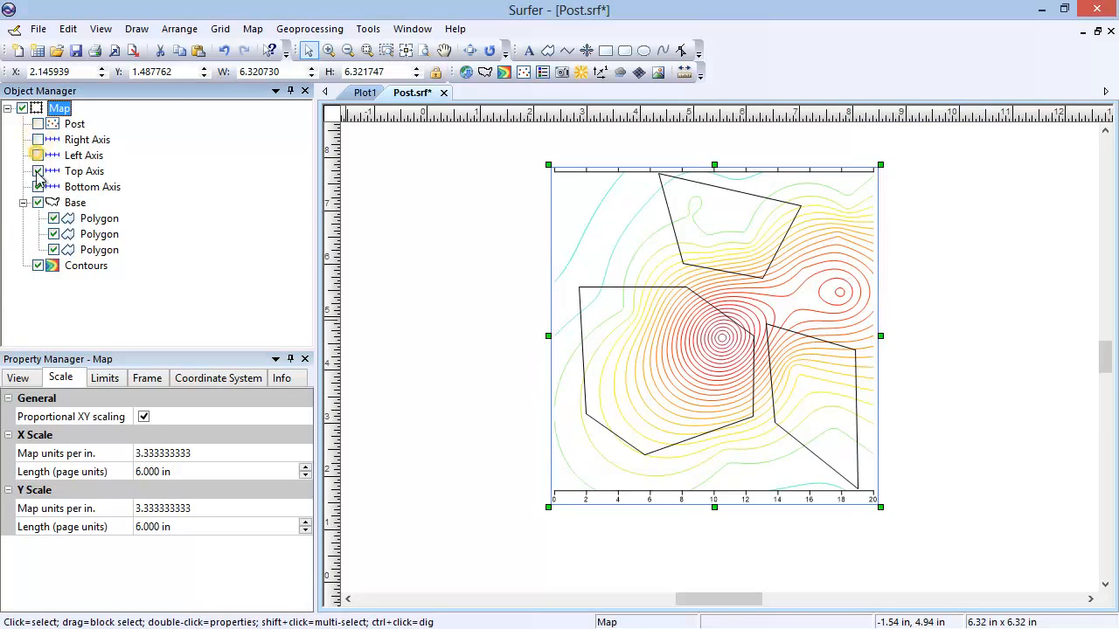
click(37, 172)
click(38, 187)
click(38, 265)
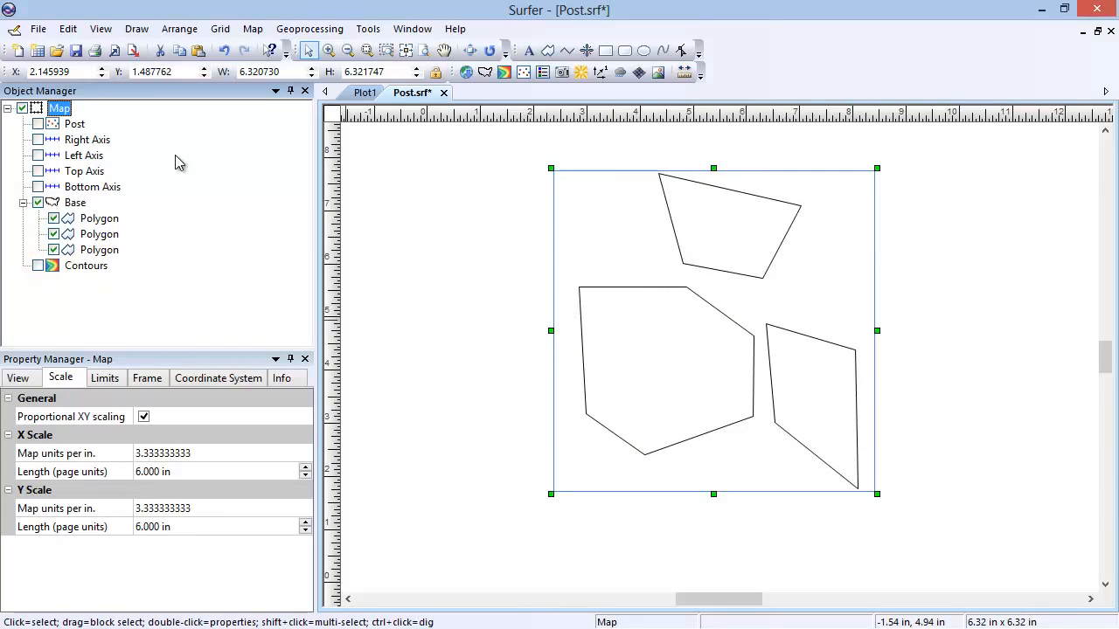
Step: Export the polygons as the Golden Software Blanking file PolygonExport.bln, with Map: Contours as the scaling source
click(38, 29)
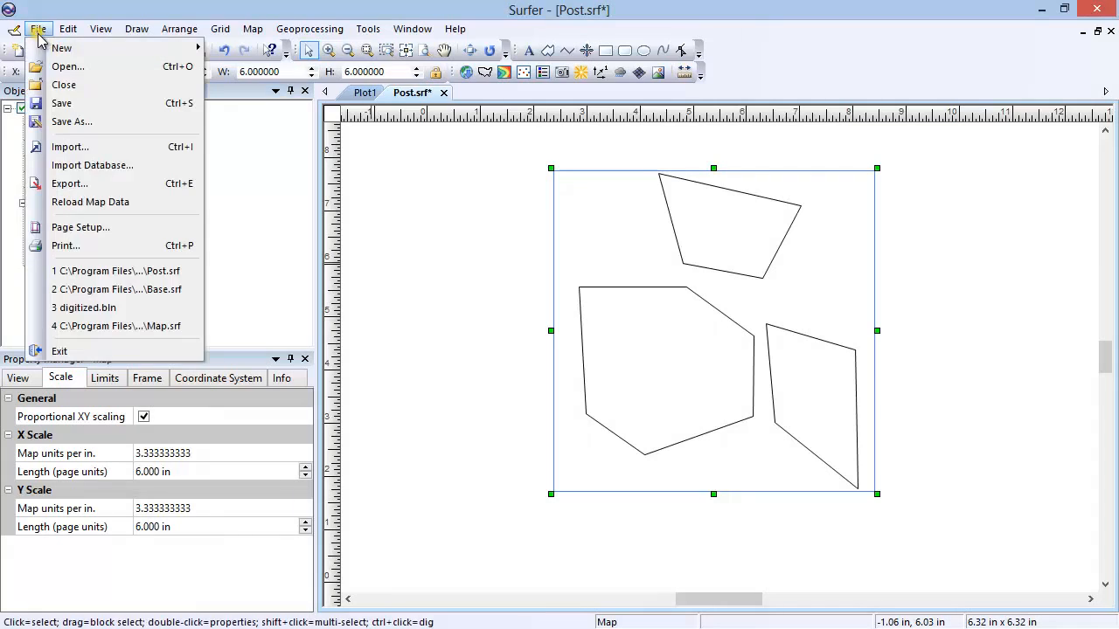
click(97, 188)
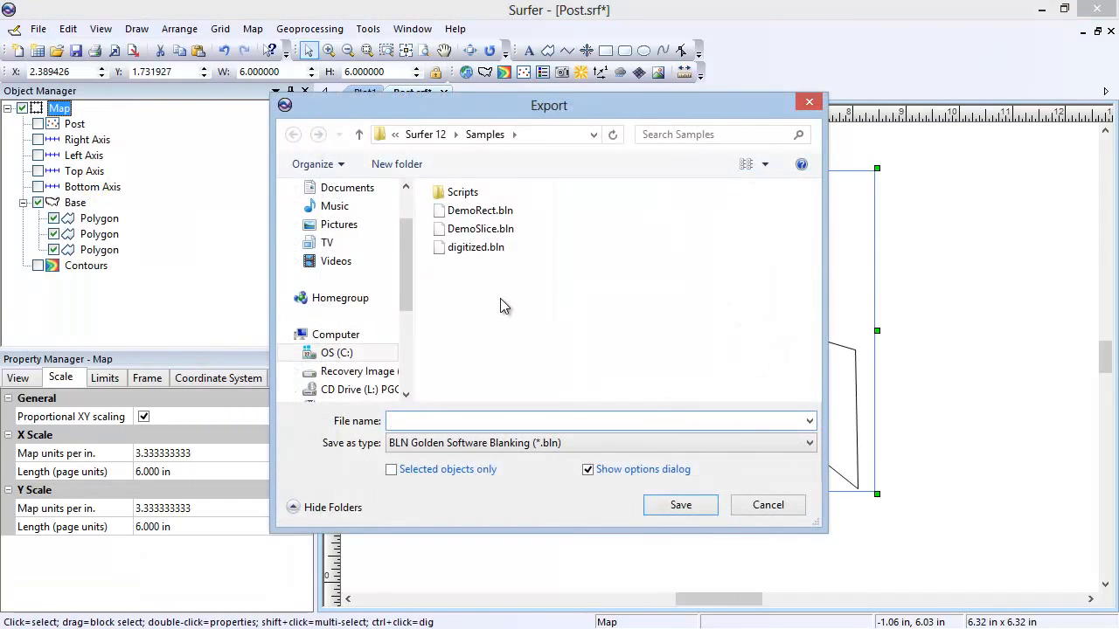
text(PolygonExport)
click(680, 505)
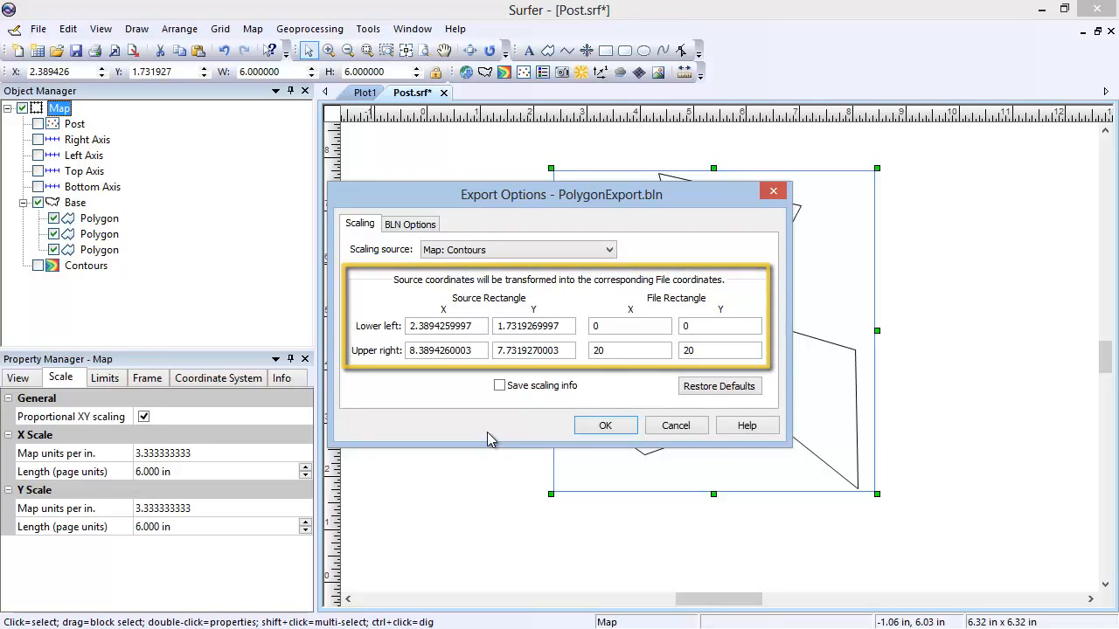
click(605, 426)
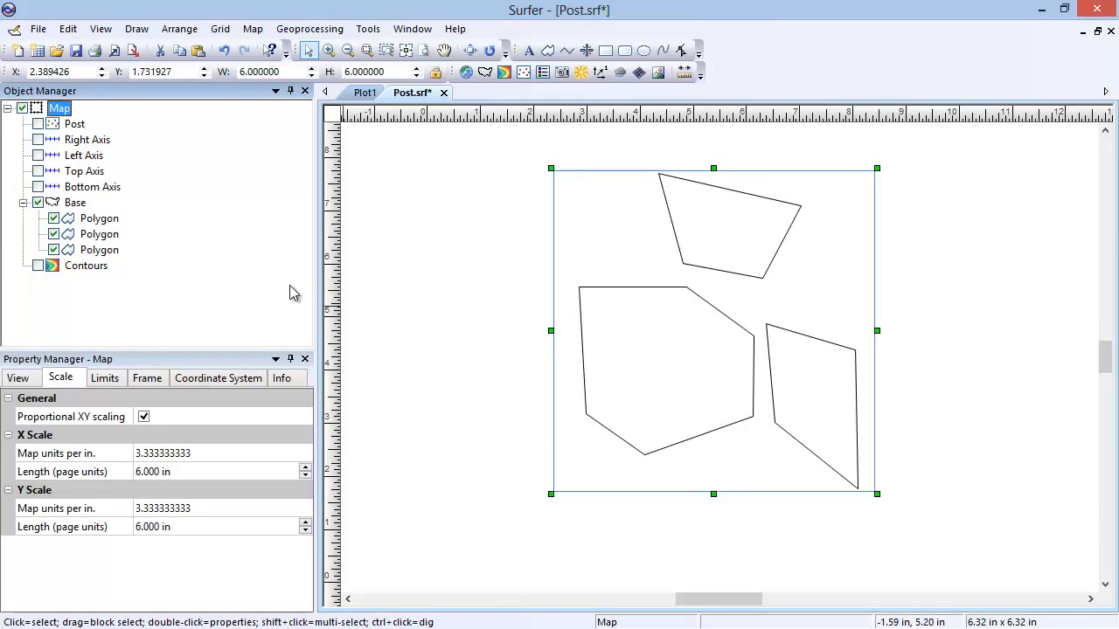
Step: Create a new blank plot document
click(39, 28)
mouse_move(92, 53)
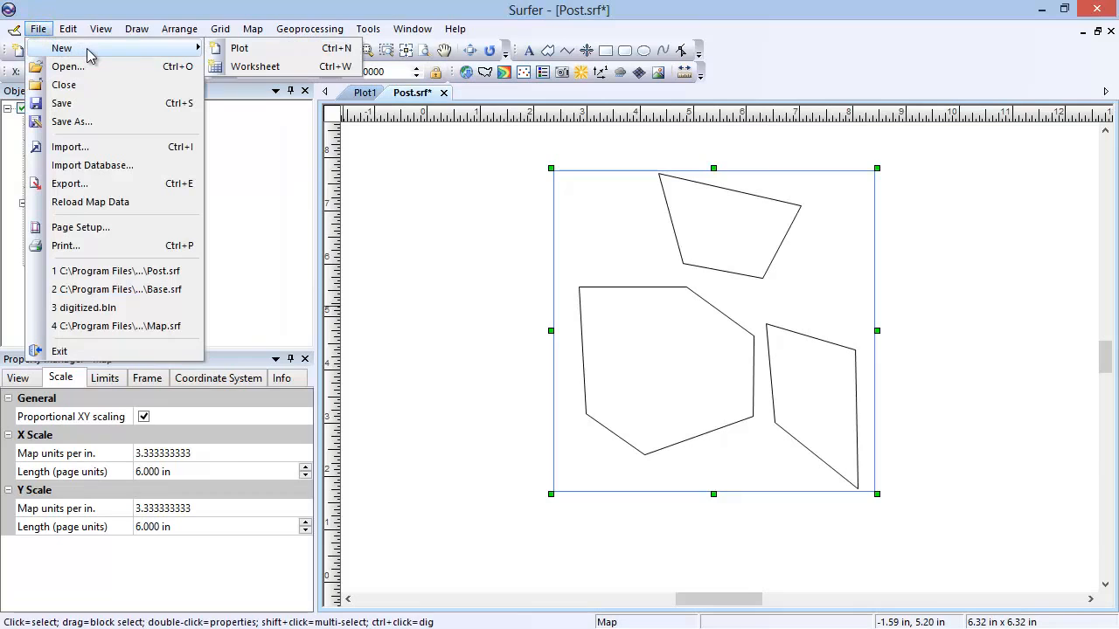
click(273, 53)
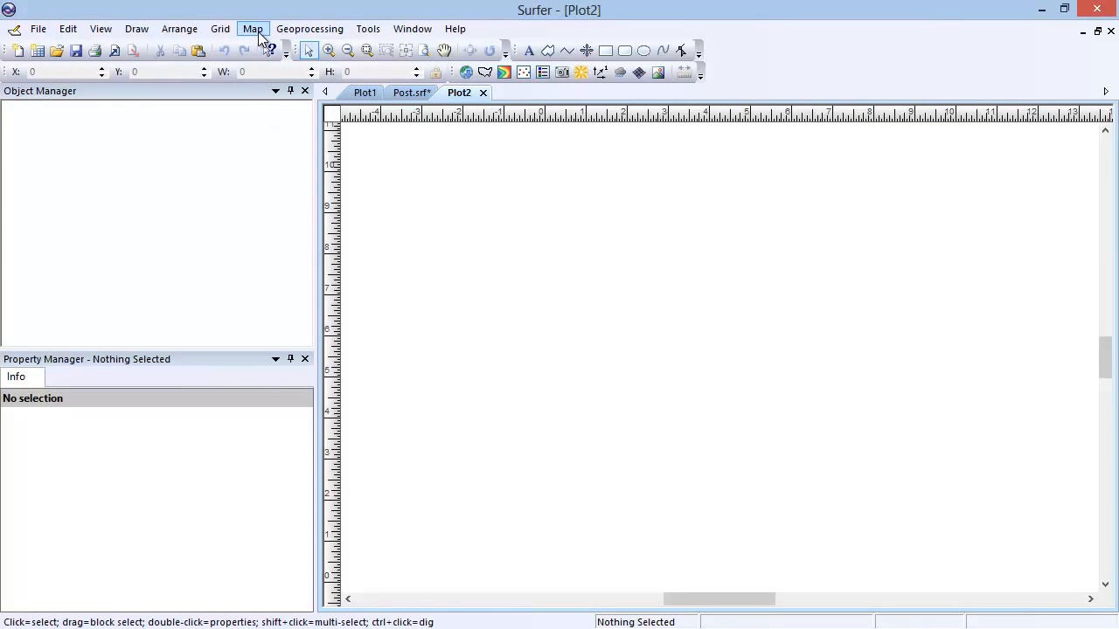
Step: Create a base map from the exported PolygonExport.bln file in the new plot
click(259, 32)
mouse_move(332, 47)
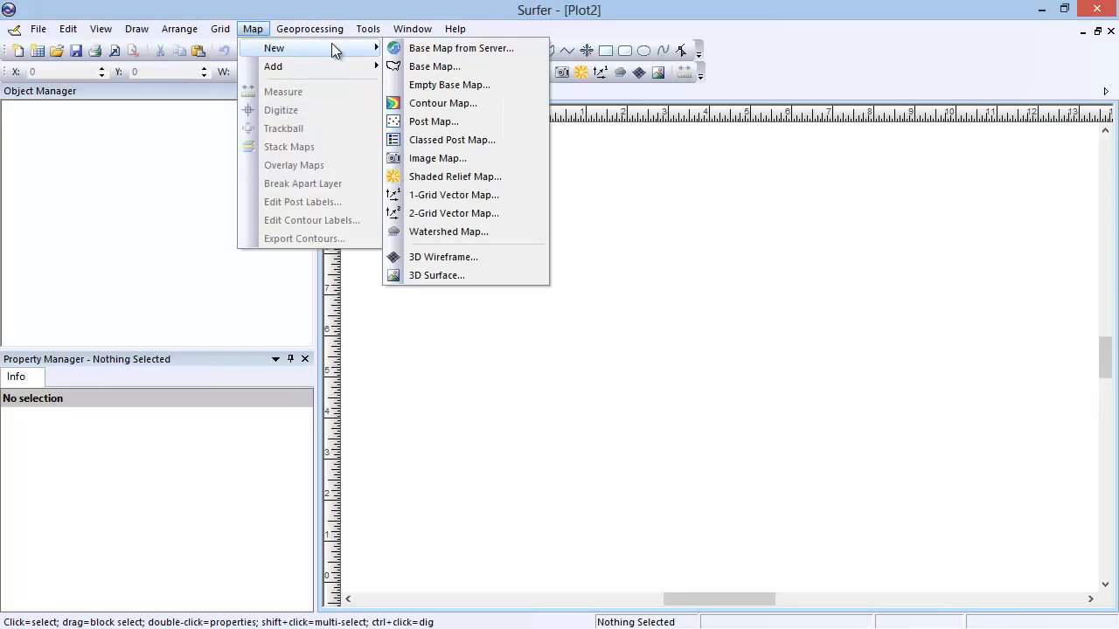
click(461, 67)
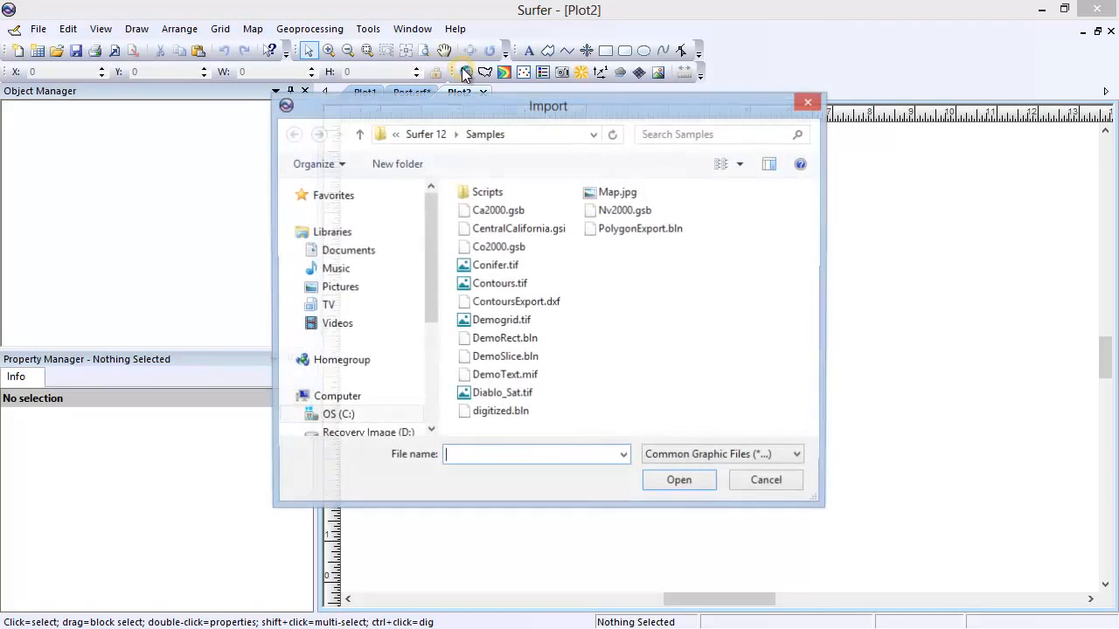
click(641, 230)
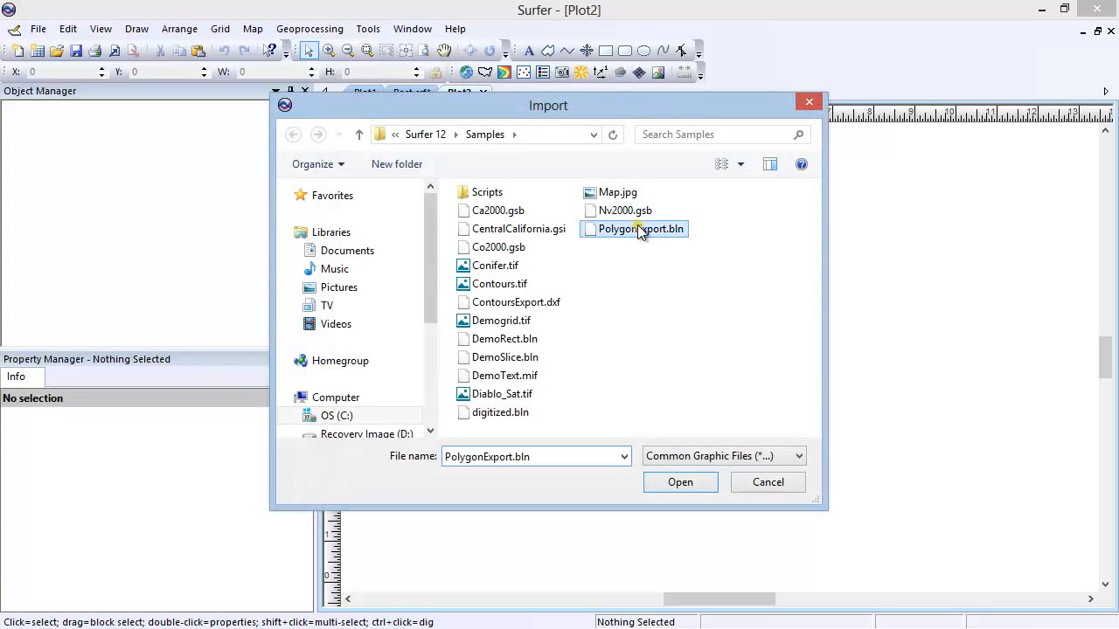
click(671, 482)
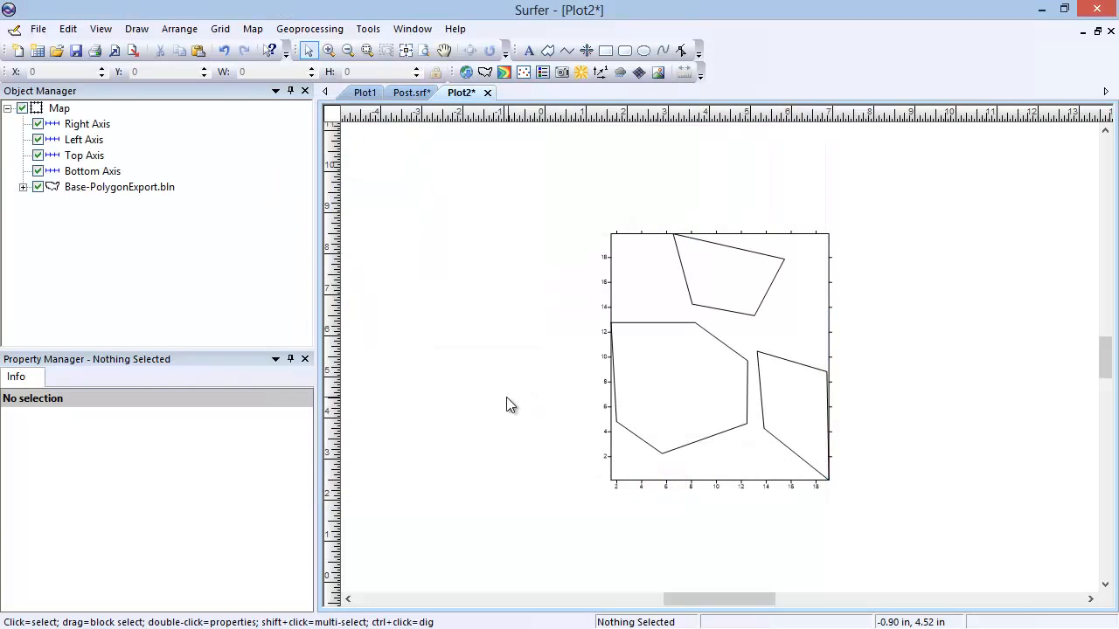
Step: Enter the group of the Base-PolygonExport.bln layer for editing
click(57, 188)
right_click(60, 188)
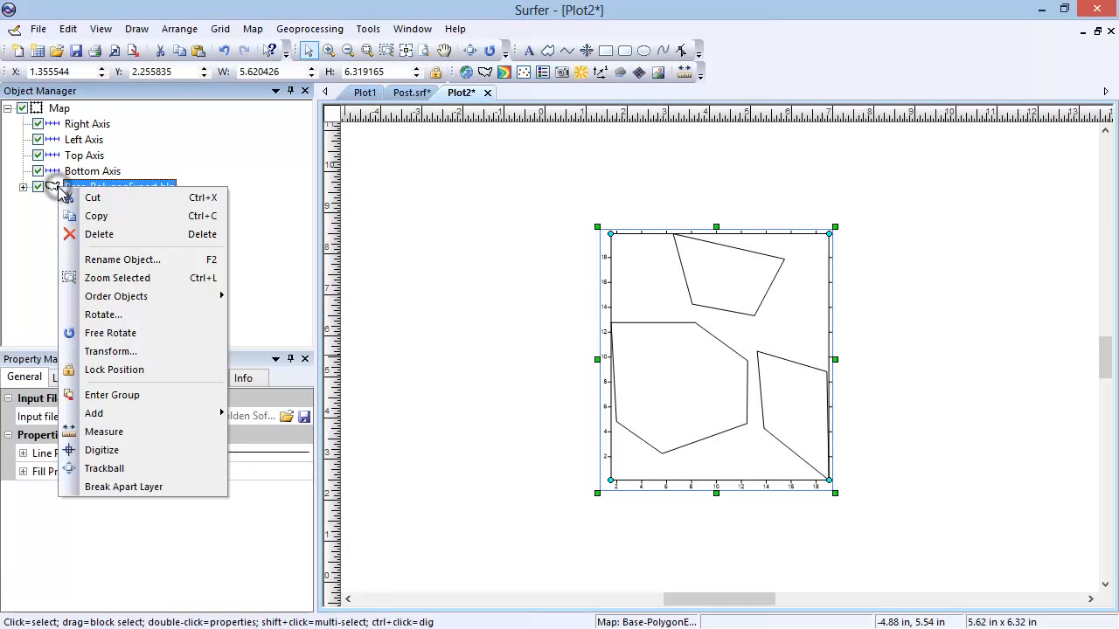
click(143, 400)
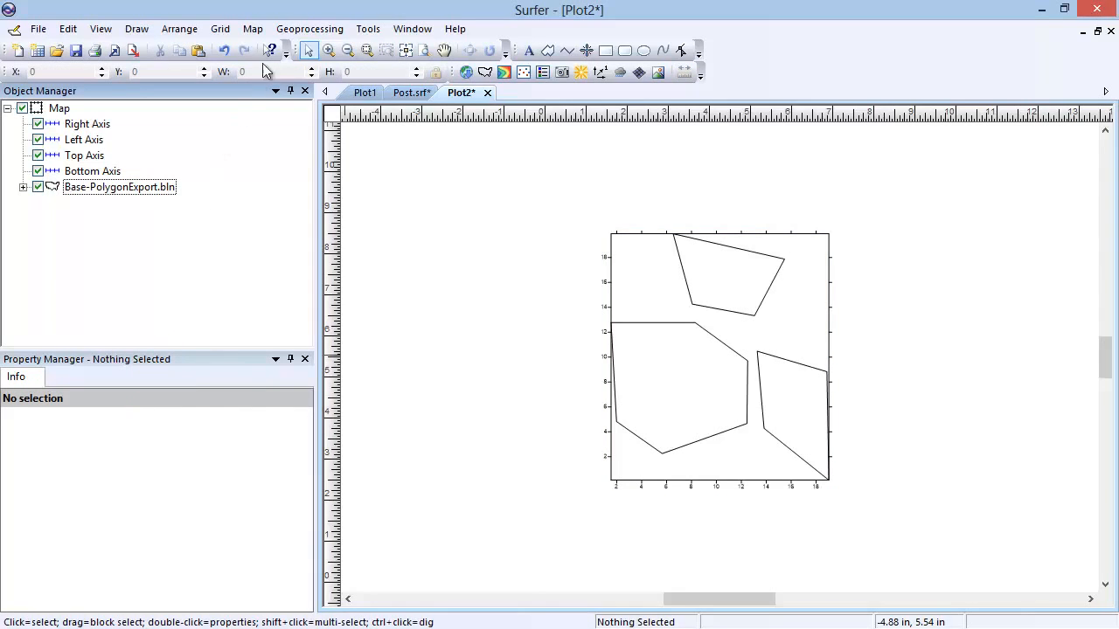
Step: Reshape the lower-right polygon by moving its upper-left vertex up and left to about X 12, Y 12 in map units
click(309, 29)
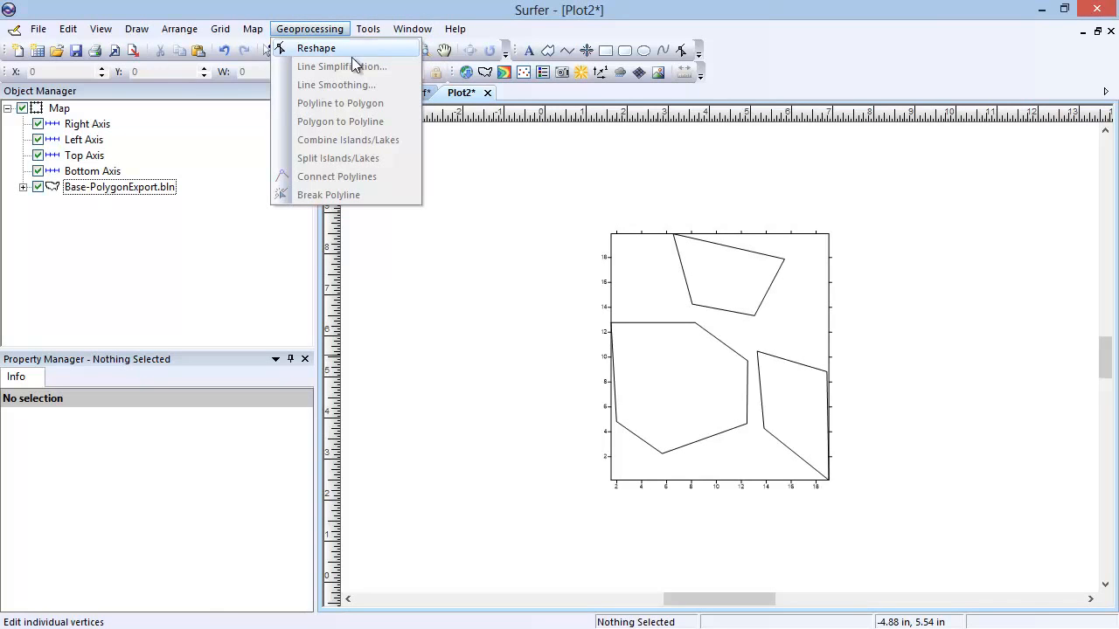
click(112, 210)
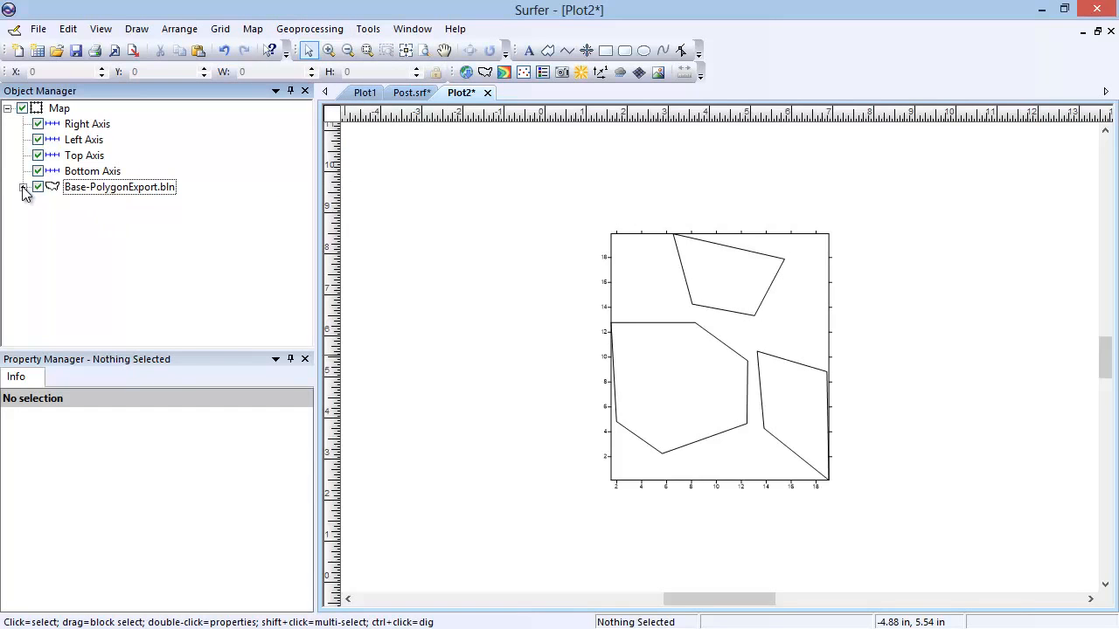
click(23, 187)
click(101, 204)
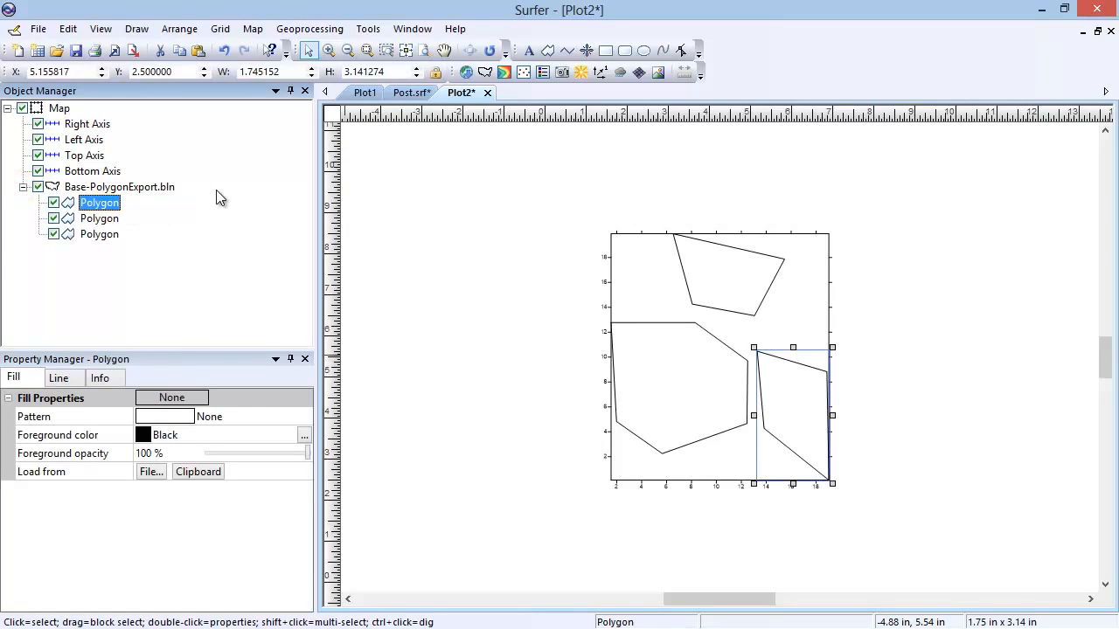
click(286, 33)
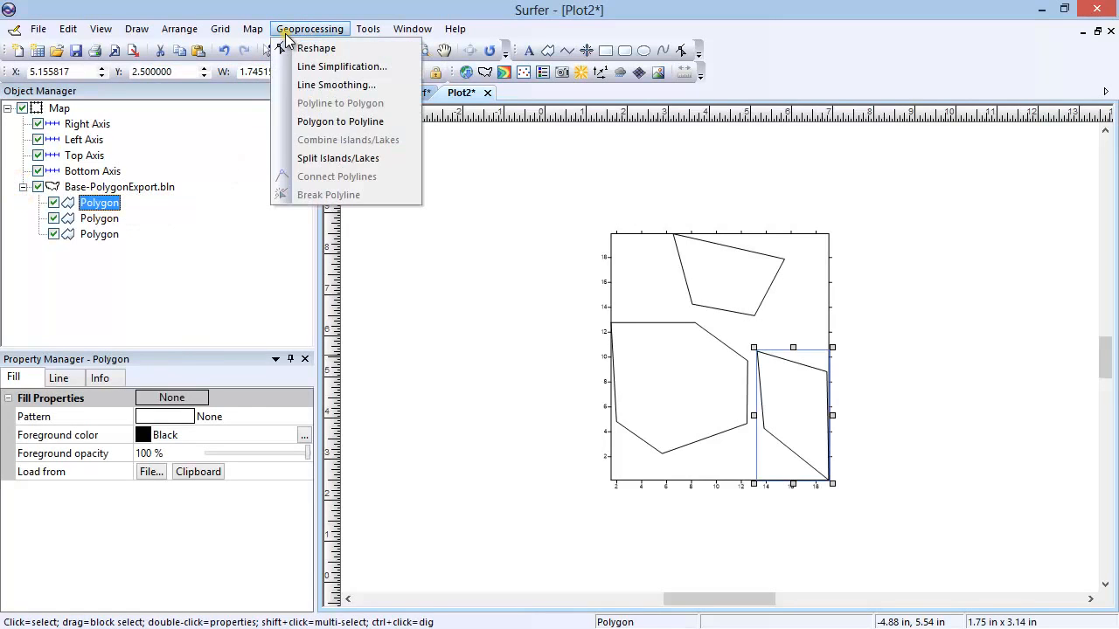
click(356, 49)
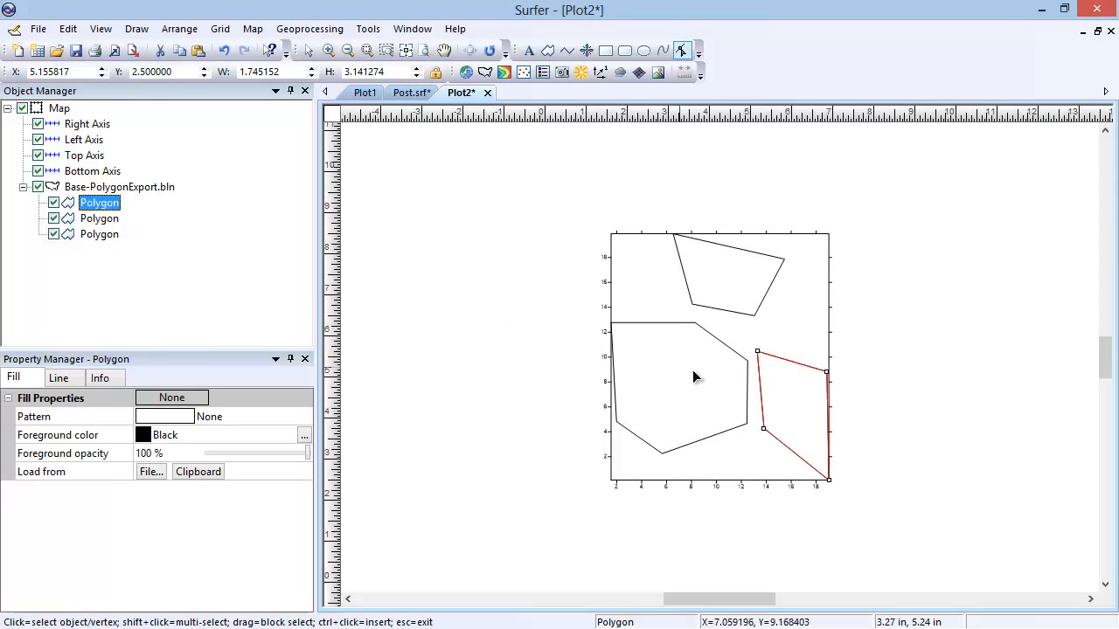
drag(757, 351, 745, 333)
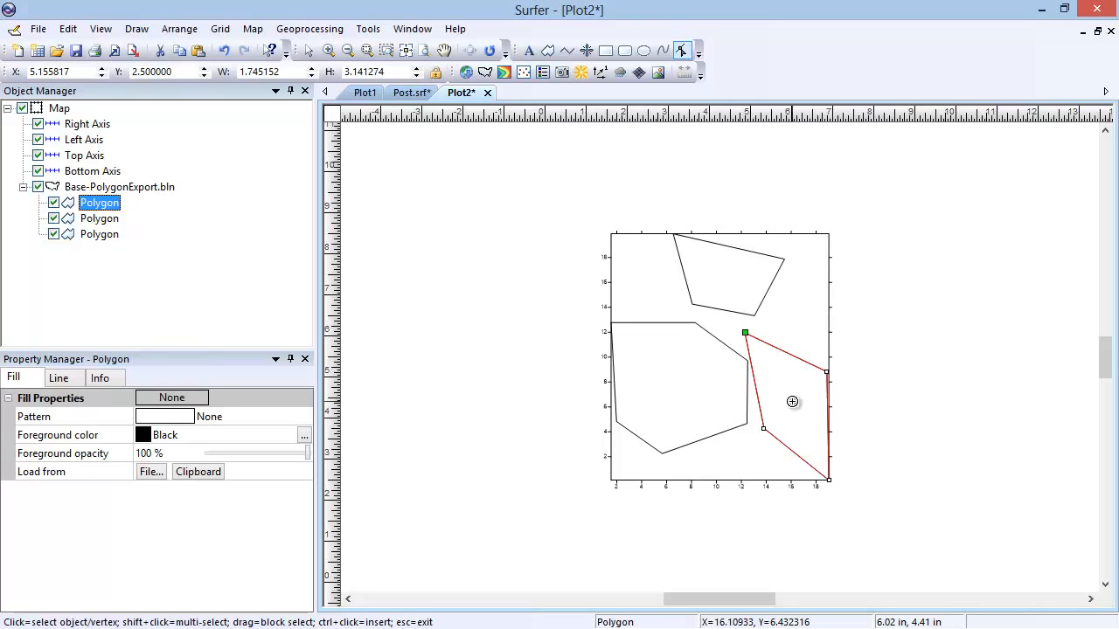
Step: Insert a vertex midway along the lower-right polygon's upper edge, delete it again and finish reshaping
click(790, 356)
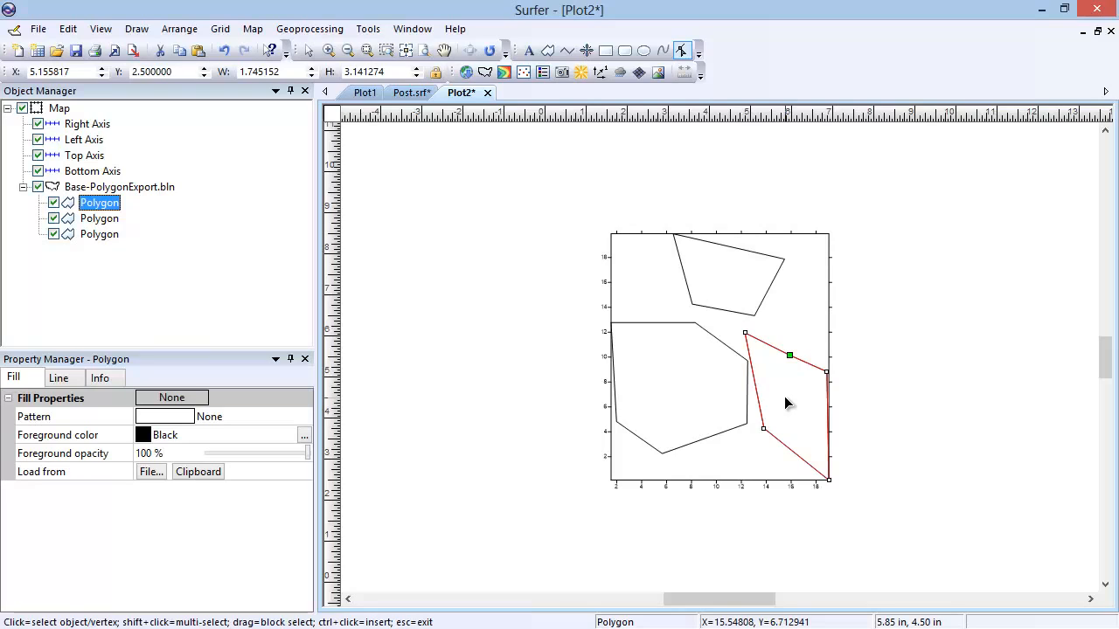
click(790, 357)
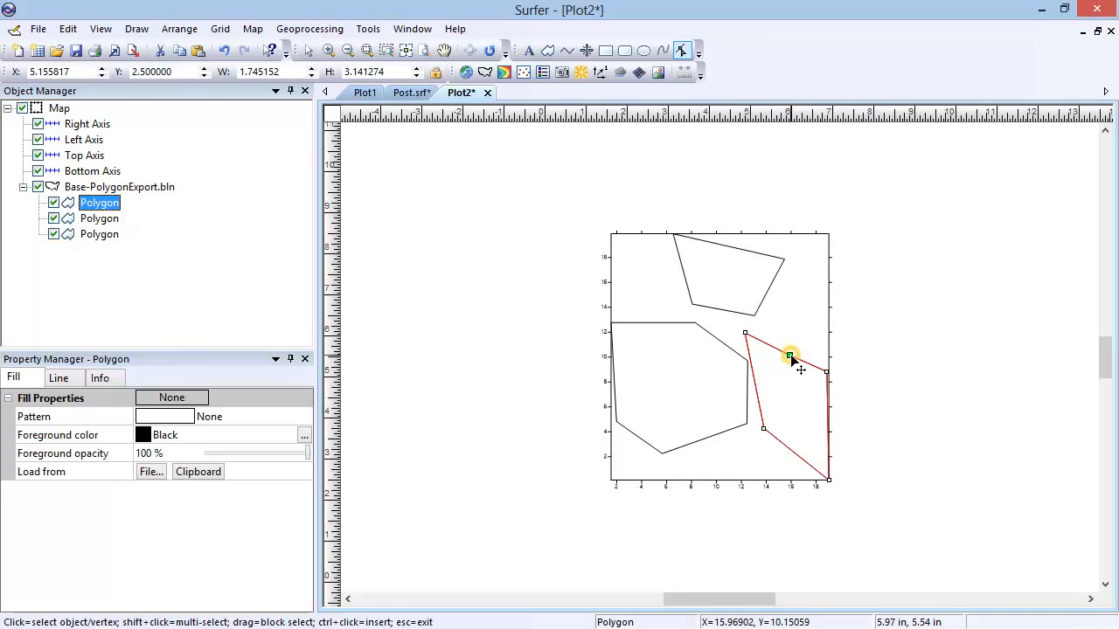
key(Delete)
key(Escape)
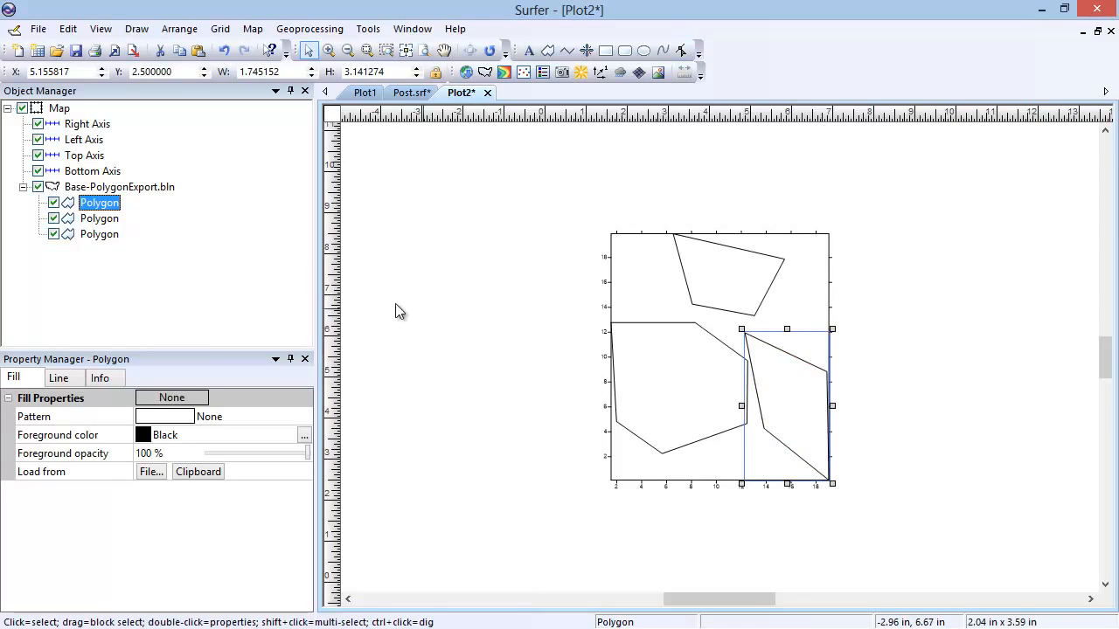
Step: Smooth the lower-right polygon with 3 points inserted between existing points and 10% tension, and convert it to a polyline
click(278, 31)
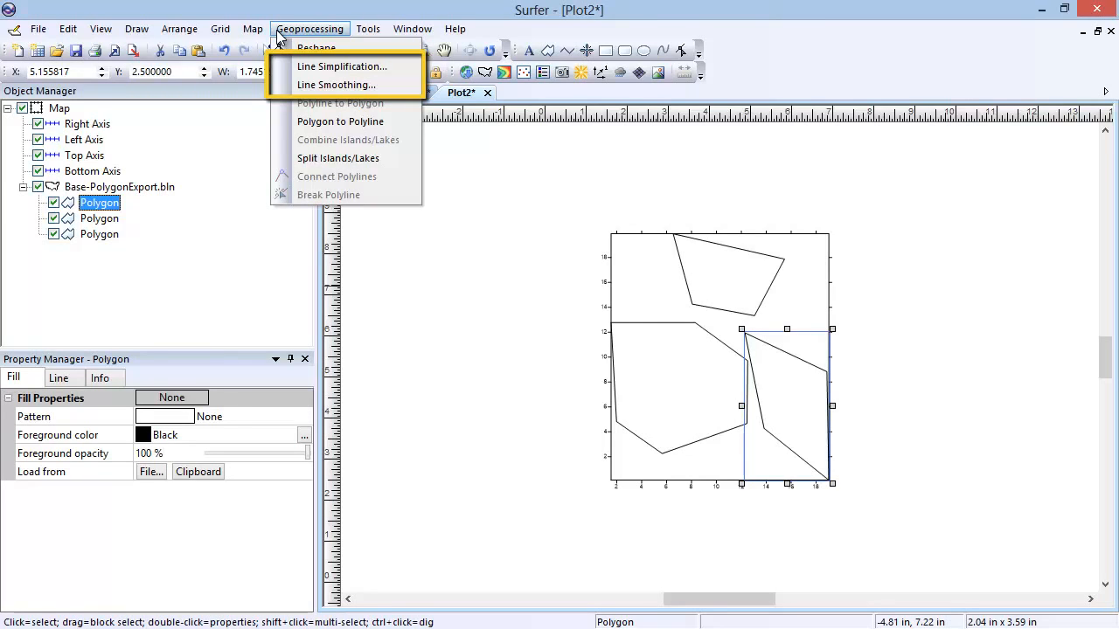
click(390, 84)
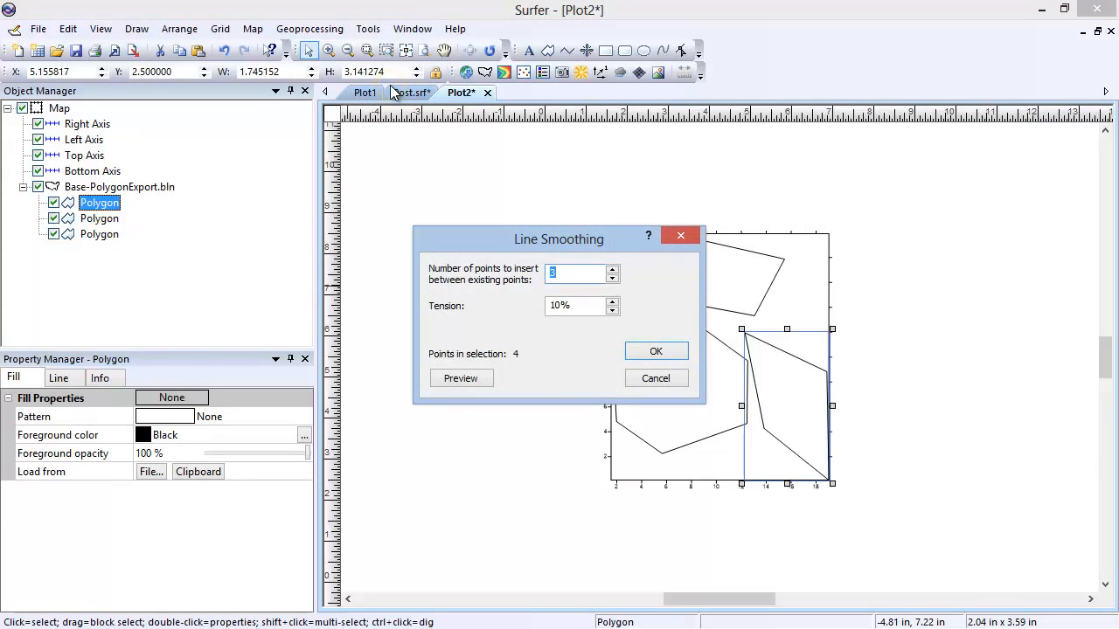
click(662, 353)
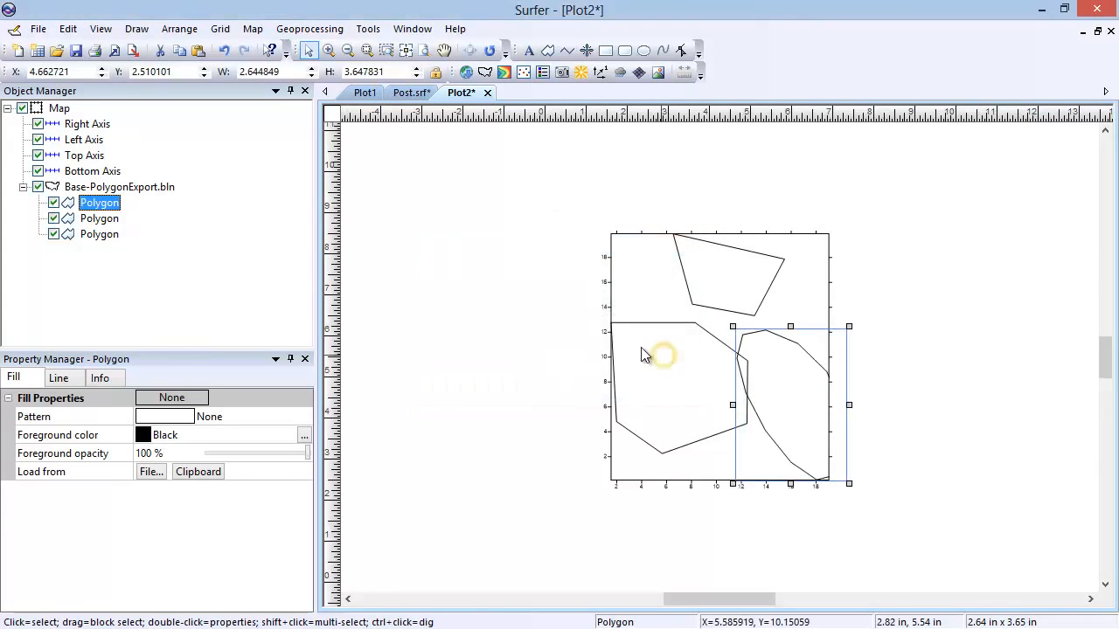
click(299, 29)
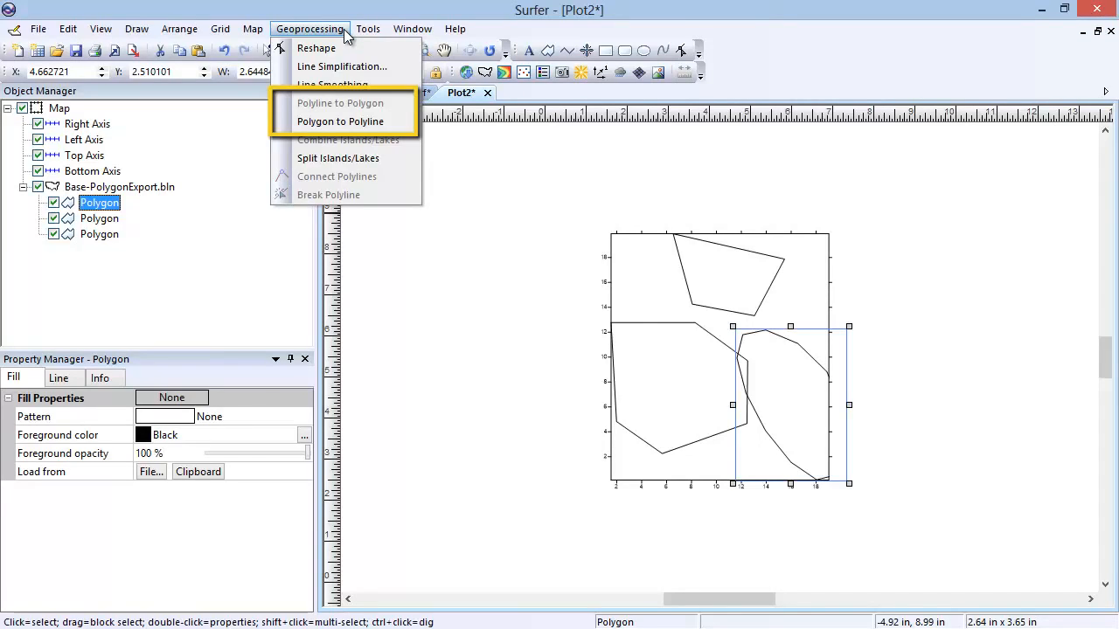
click(349, 123)
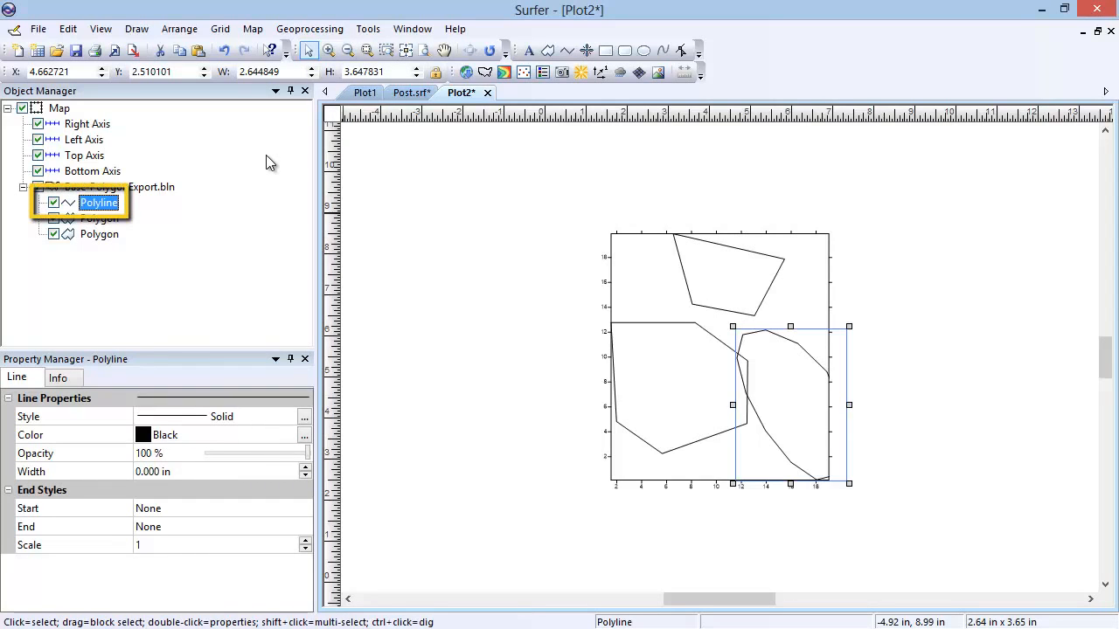
Step: Combine the two remaining polygons of the base layer into one with Combine Islands/Lakes
click(306, 29)
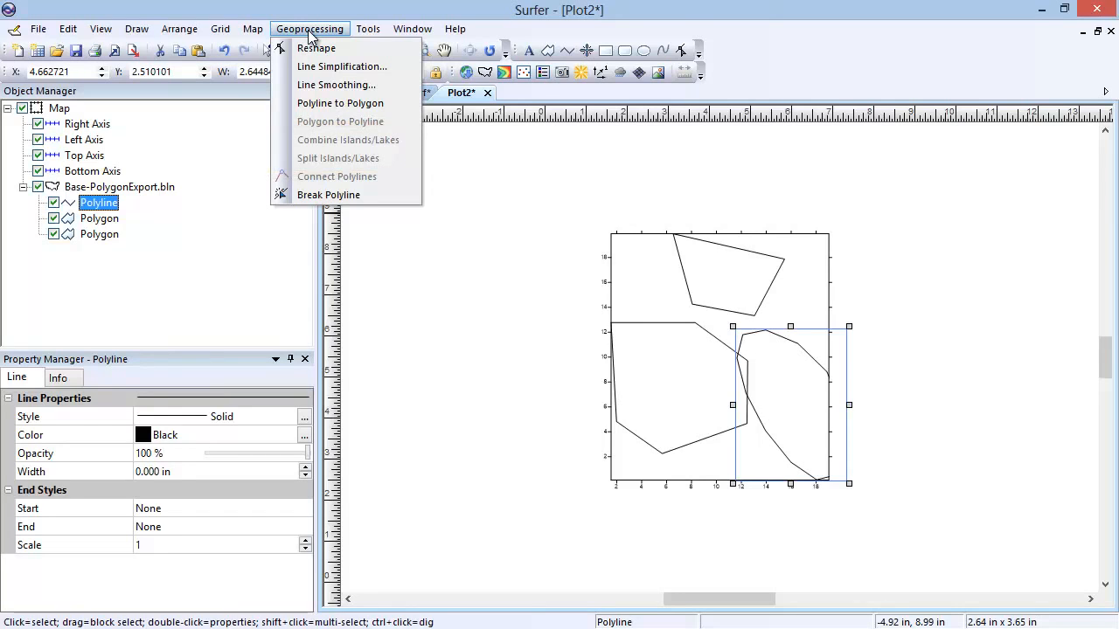
click(115, 222)
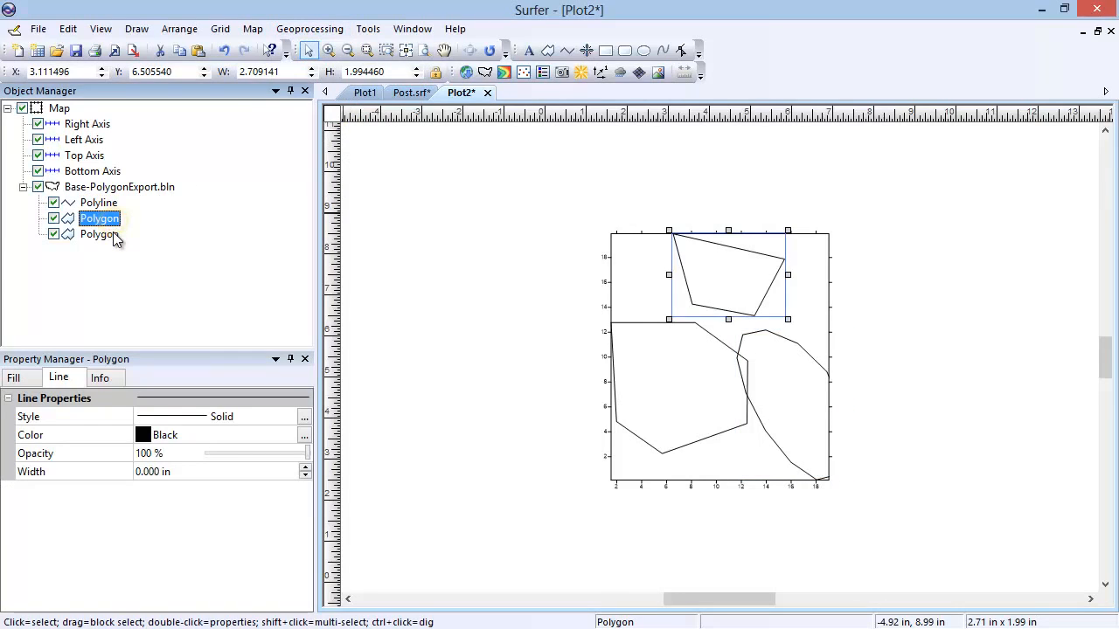
shift+click(114, 234)
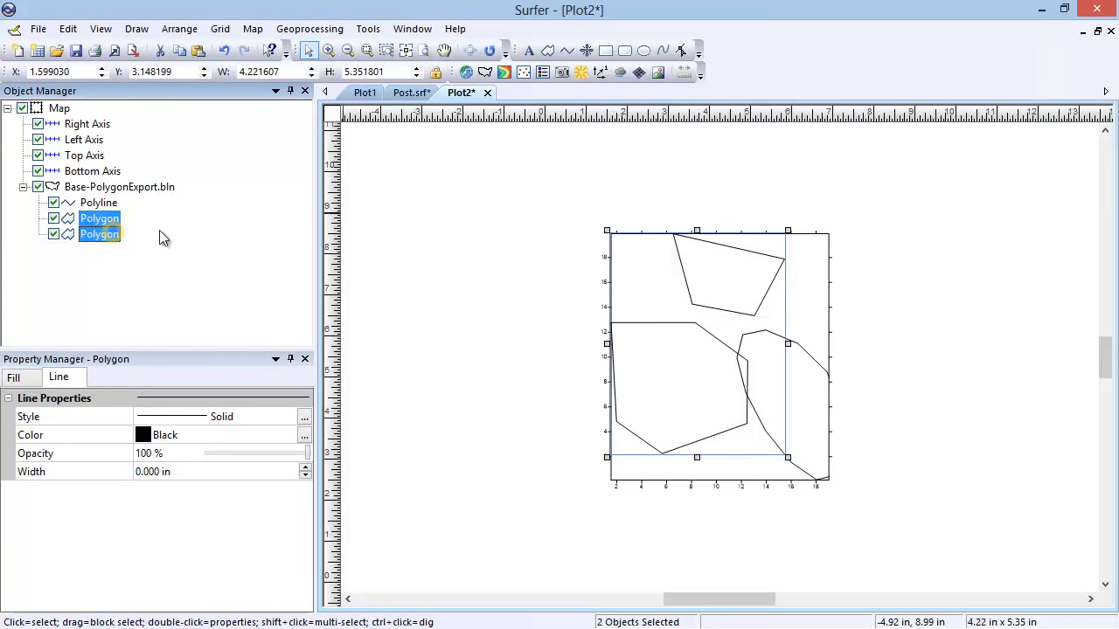
click(281, 31)
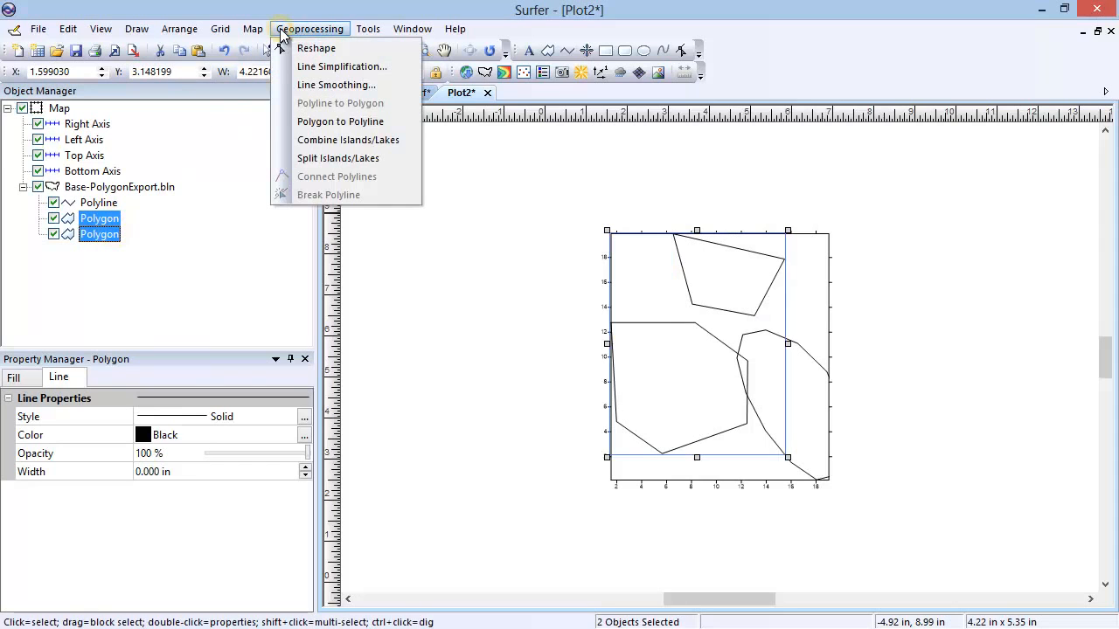
click(372, 140)
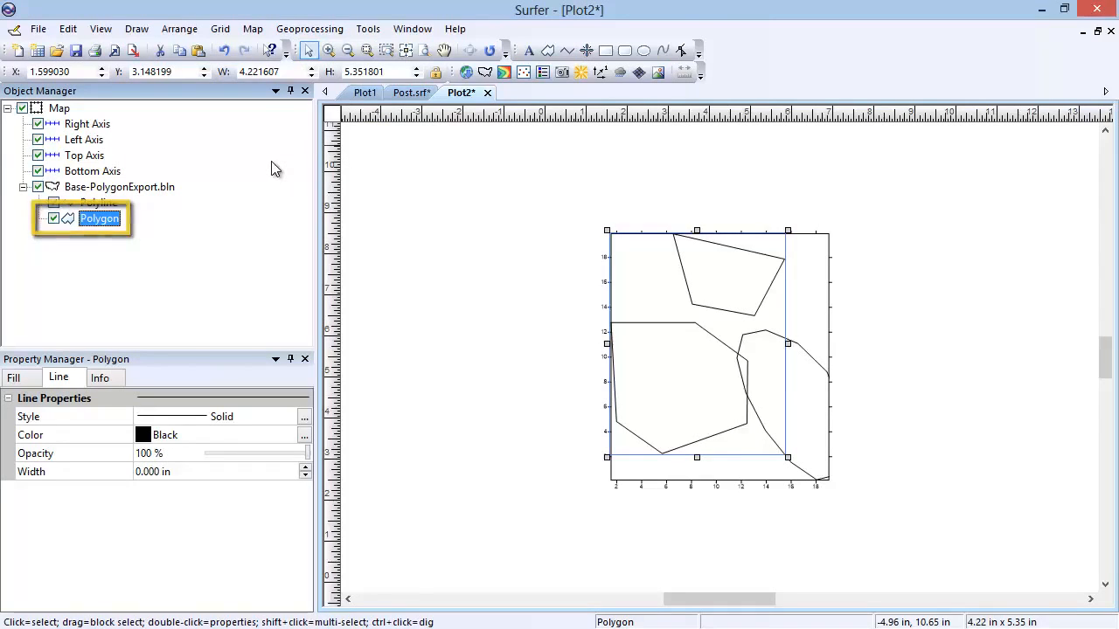
Step: Break the smoothed polyline on its left side at about X 5.1 in, Y 4.1 in on the page
click(282, 30)
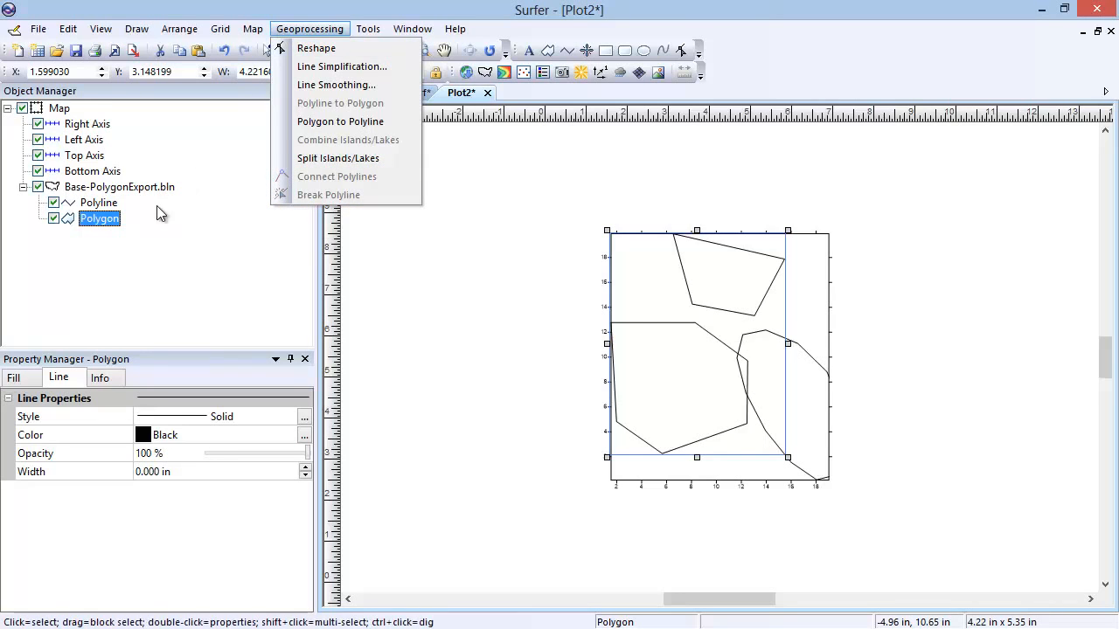
click(113, 204)
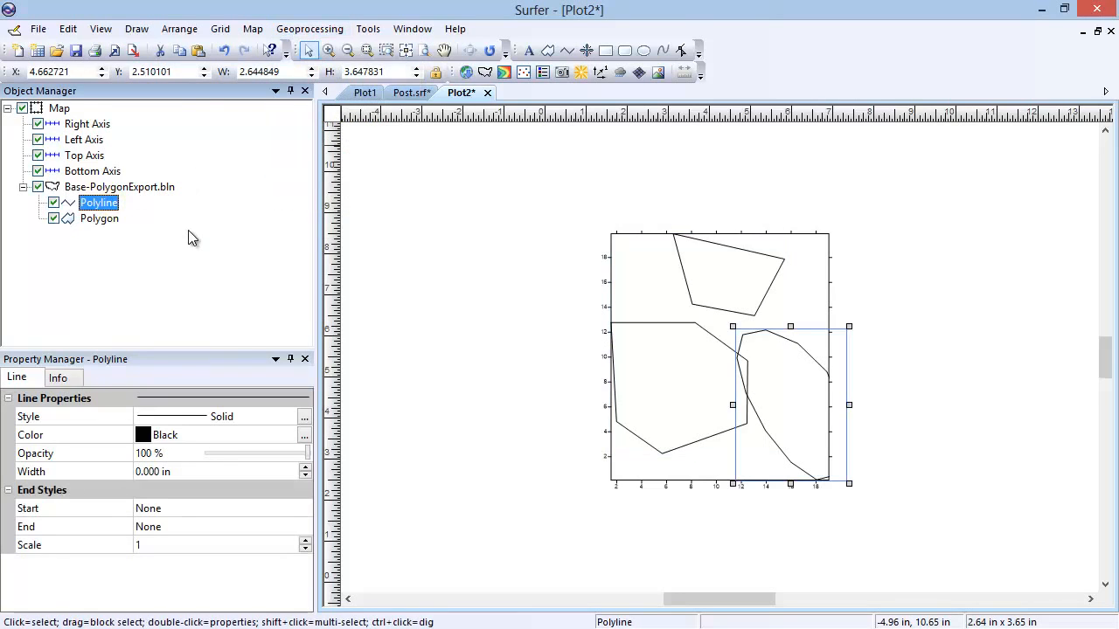
click(309, 29)
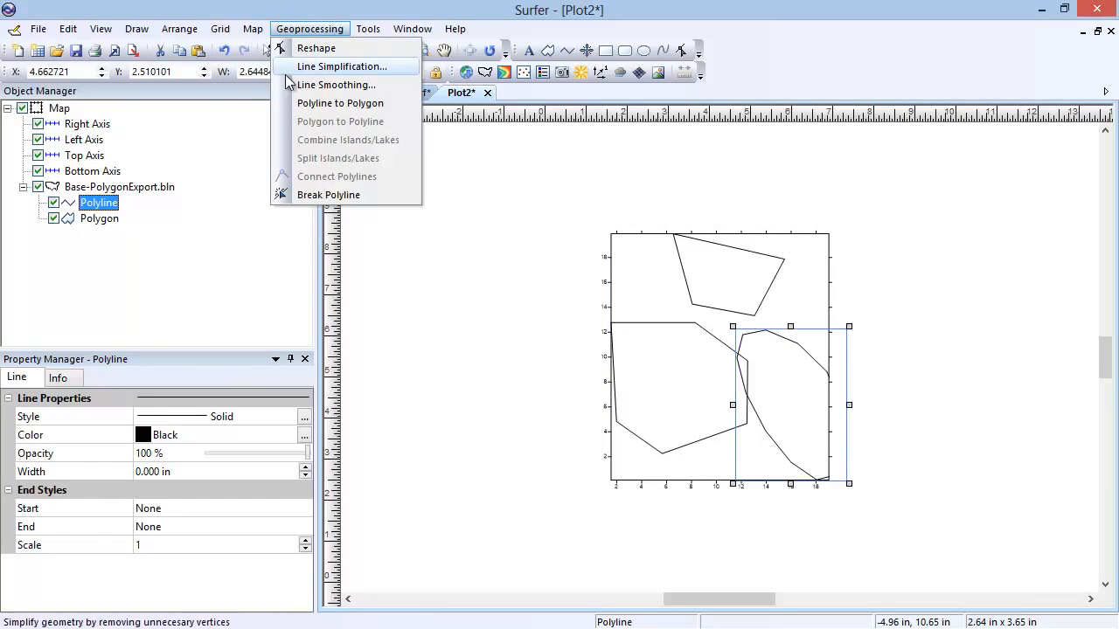
click(331, 196)
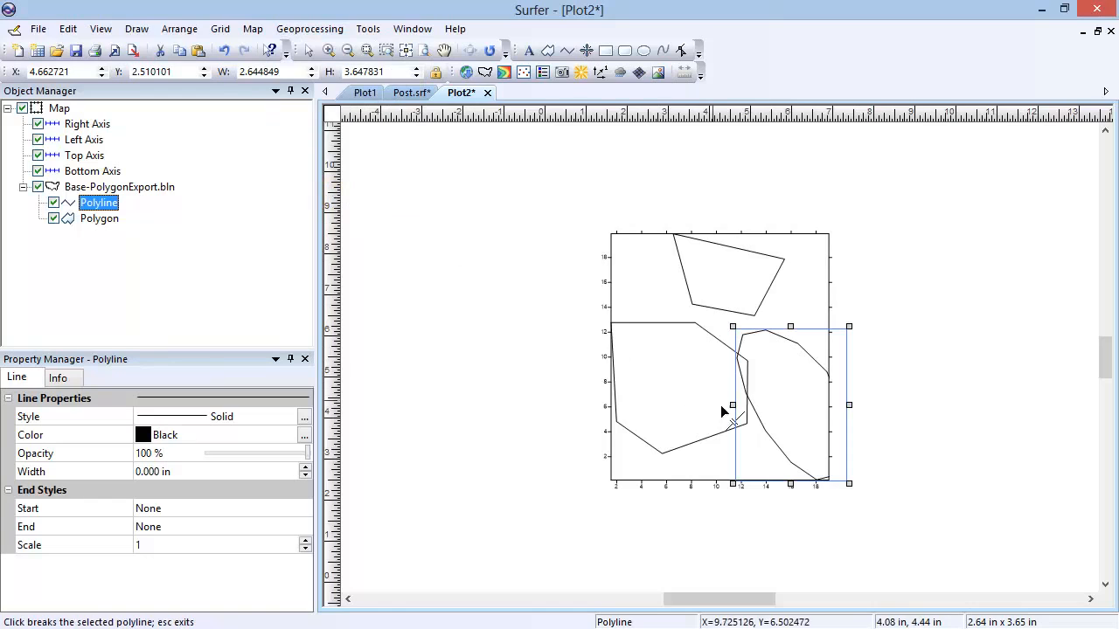
click(756, 418)
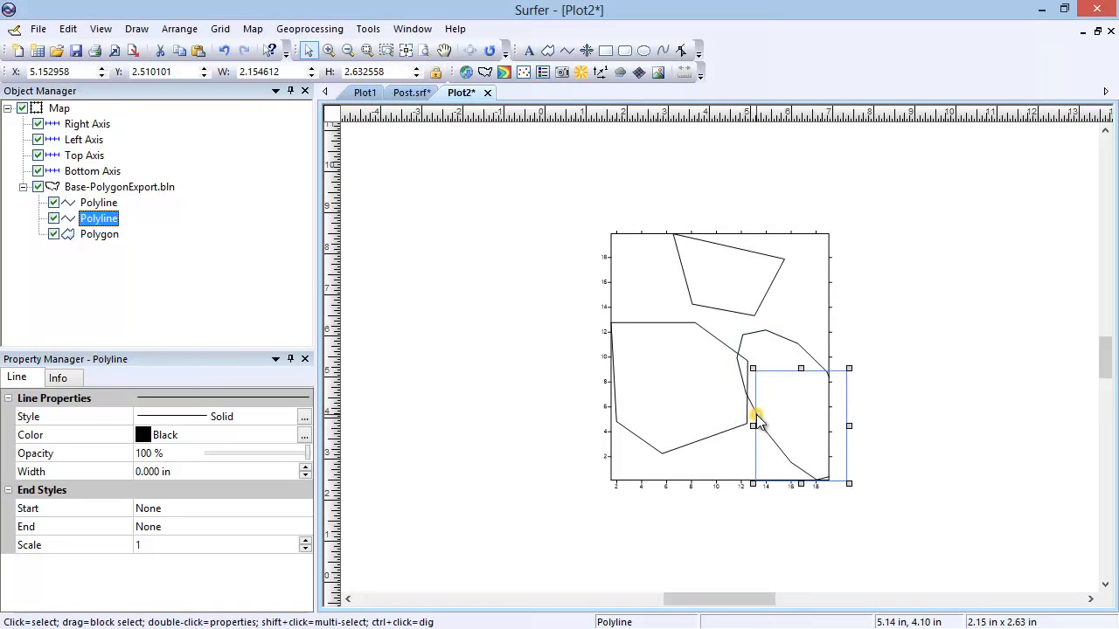